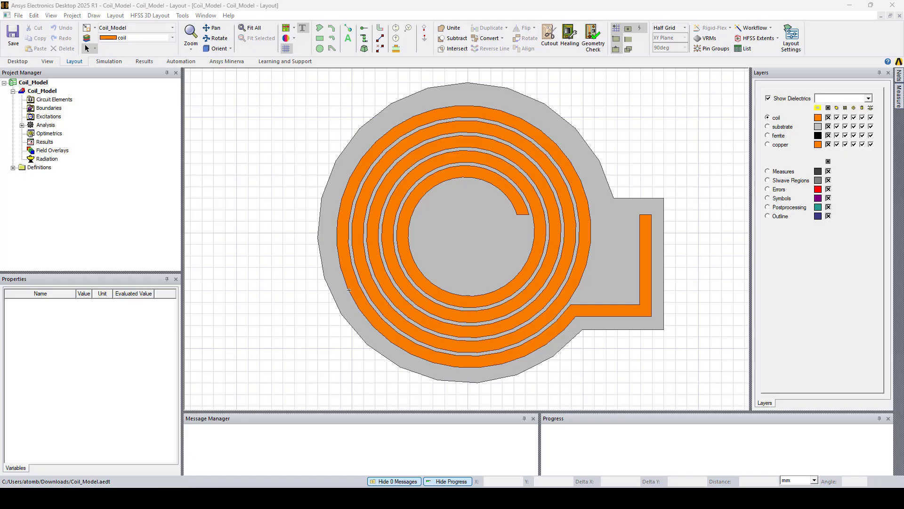
# Add an advanced HFSS solution setup under the Analysis branch.
pyautogui.click(22, 125)
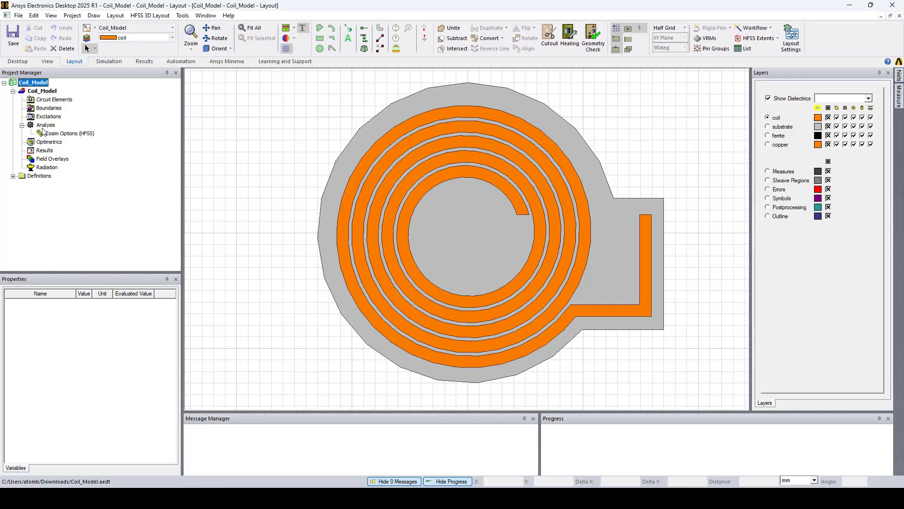
pyautogui.rightClick(45, 126)
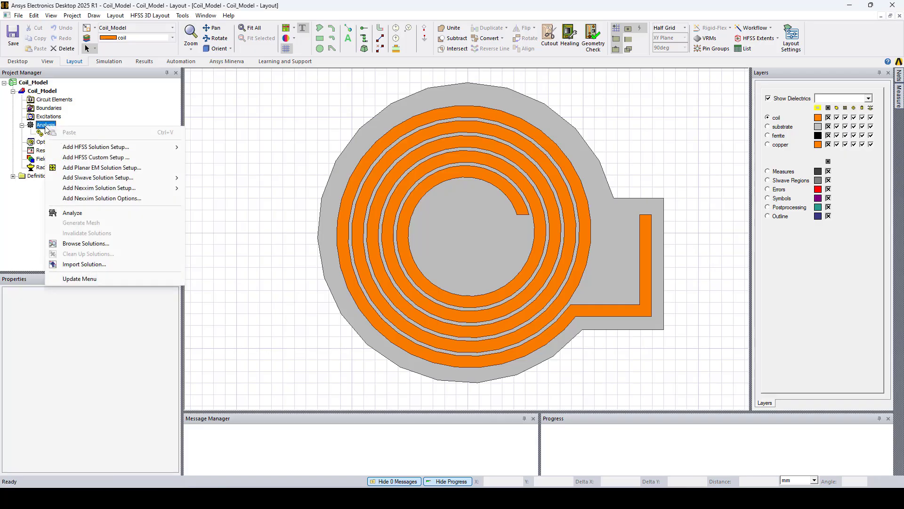
pyautogui.moveTo(79, 148)
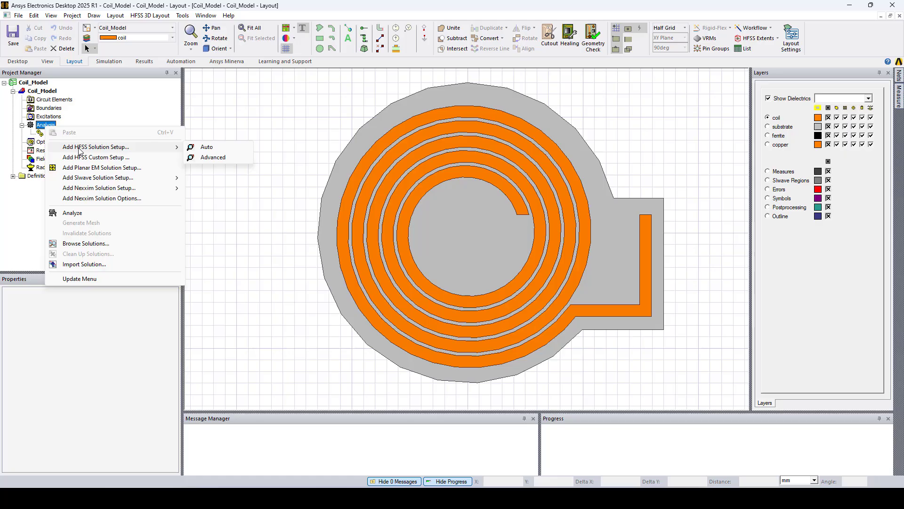
pyautogui.click(233, 157)
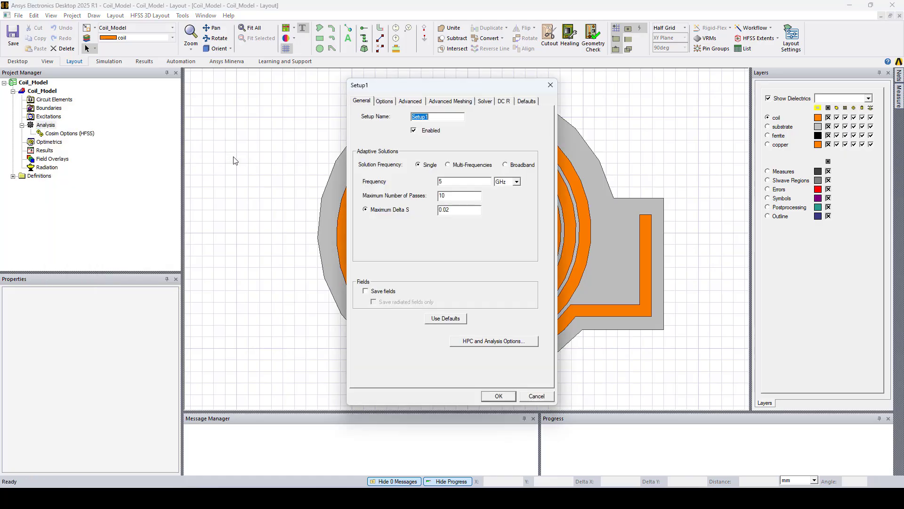
# Set the arc step size to 1 deg and maximum arc points to 32, then accept Sweep1.
pyautogui.click(465, 102)
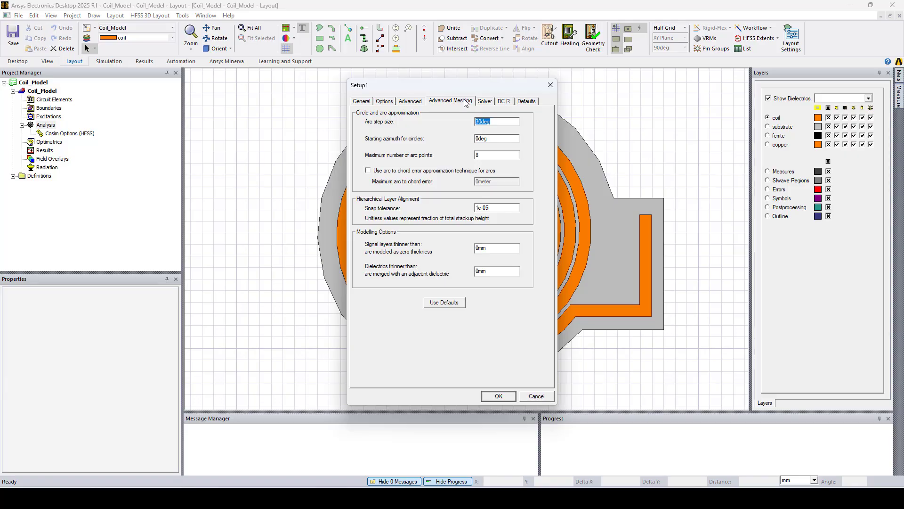
pyautogui.click(482, 121)
pyautogui.moveTo(481, 122); pyautogui.dragTo(469, 124)
pyautogui.write('1')
pyautogui.moveTo(487, 156); pyautogui.dragTo(459, 156)
pyautogui.write('32')
pyautogui.click(496, 396)
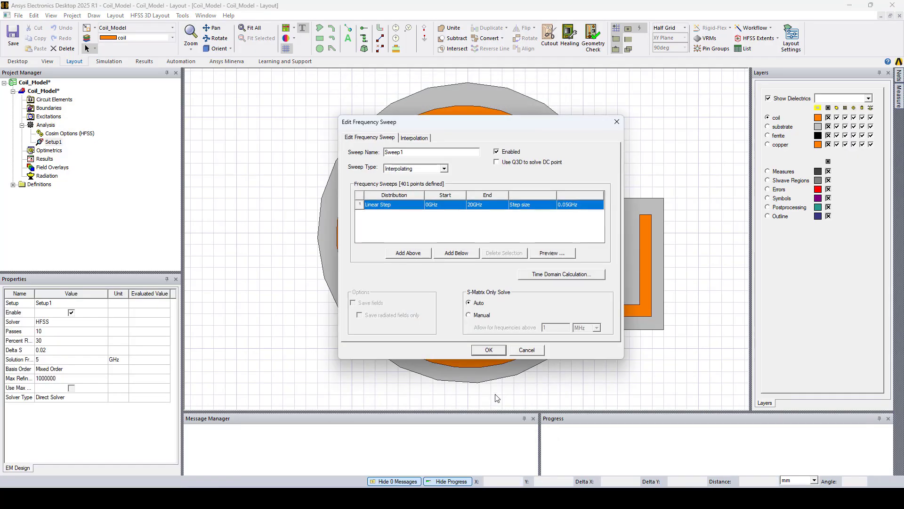
pyautogui.click(490, 350)
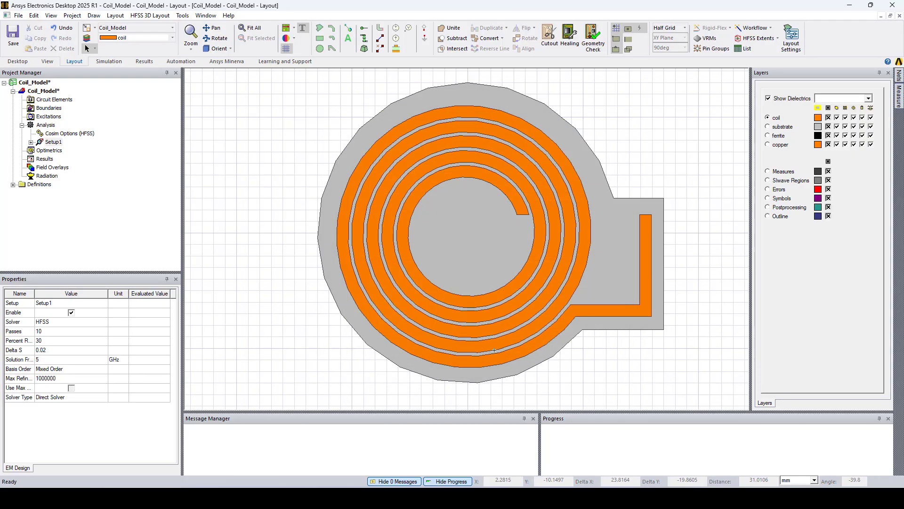
# Set the HFSS extents to a Conformal dielectric type with a positive padding of 10.
pyautogui.click(777, 39)
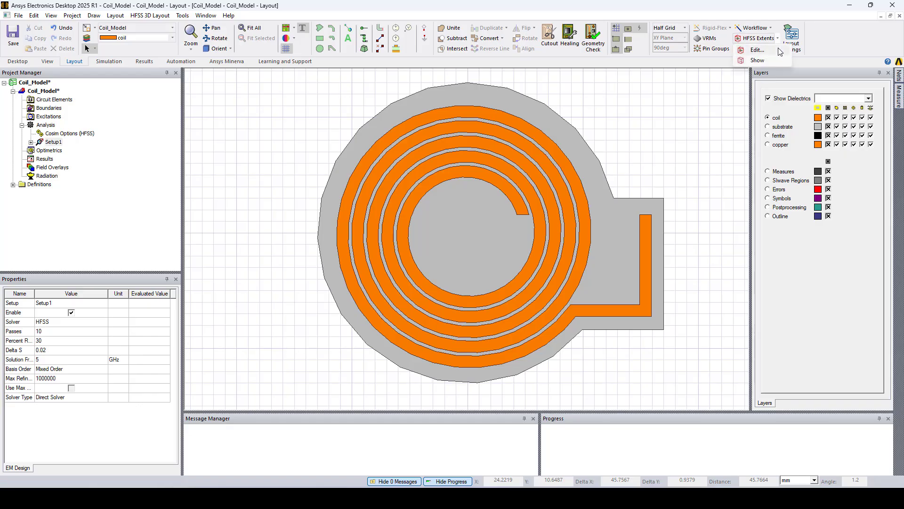
pyautogui.click(780, 50)
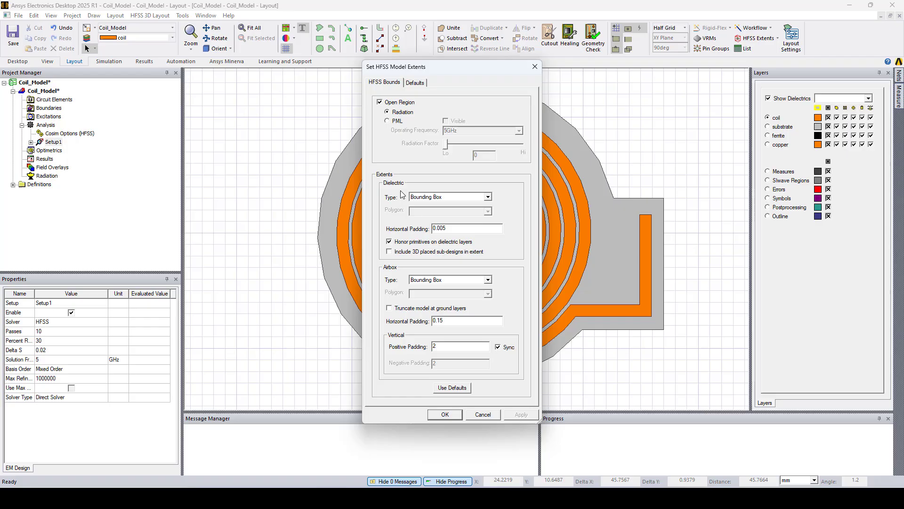
pyautogui.click(435, 201)
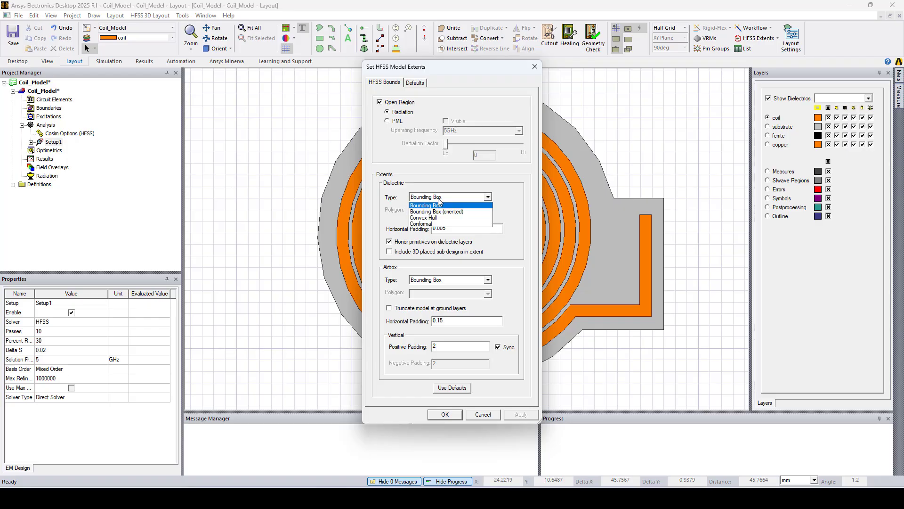
pyautogui.click(440, 224)
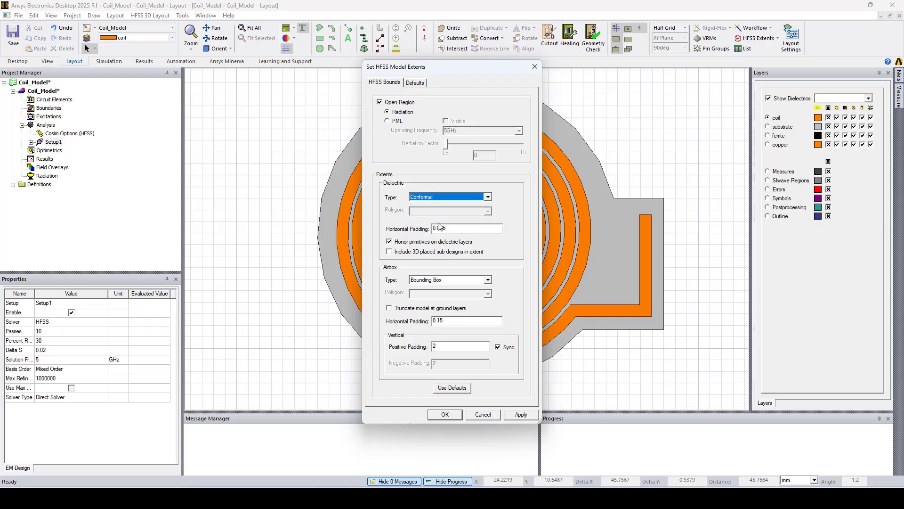
pyautogui.click(443, 347)
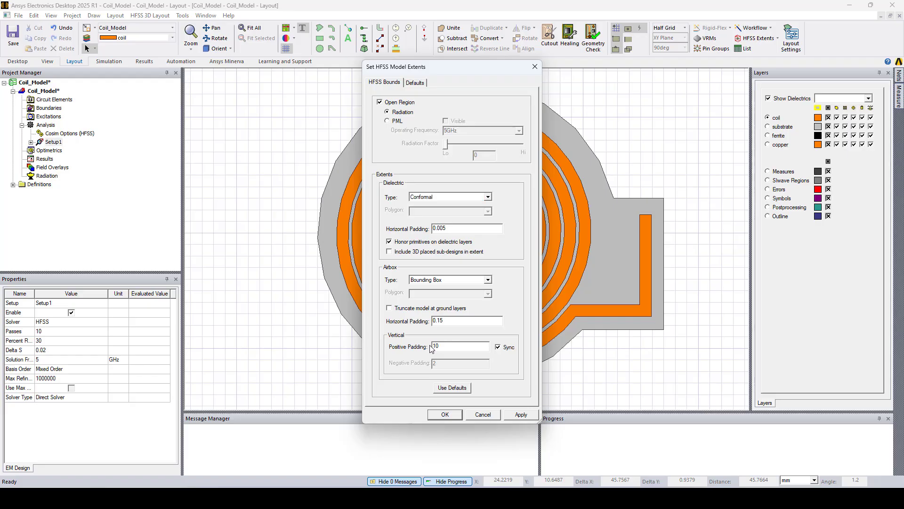
pyautogui.click(522, 415)
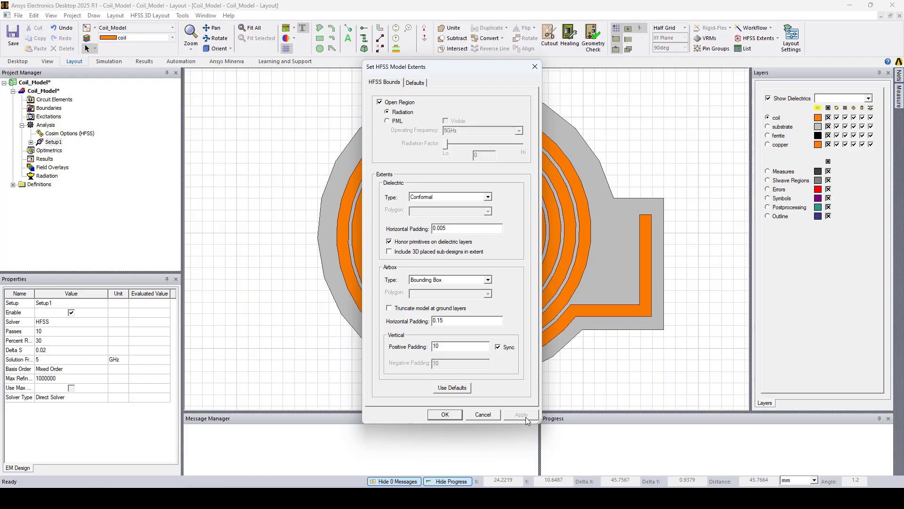
pyautogui.click(453, 416)
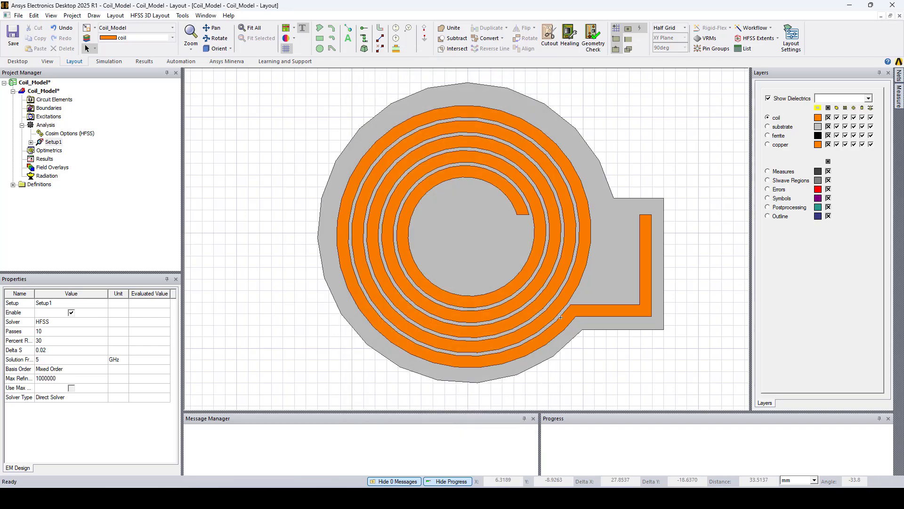
# Show the air box extents around the coil in a tilted 3D view.
pyautogui.click(777, 39)
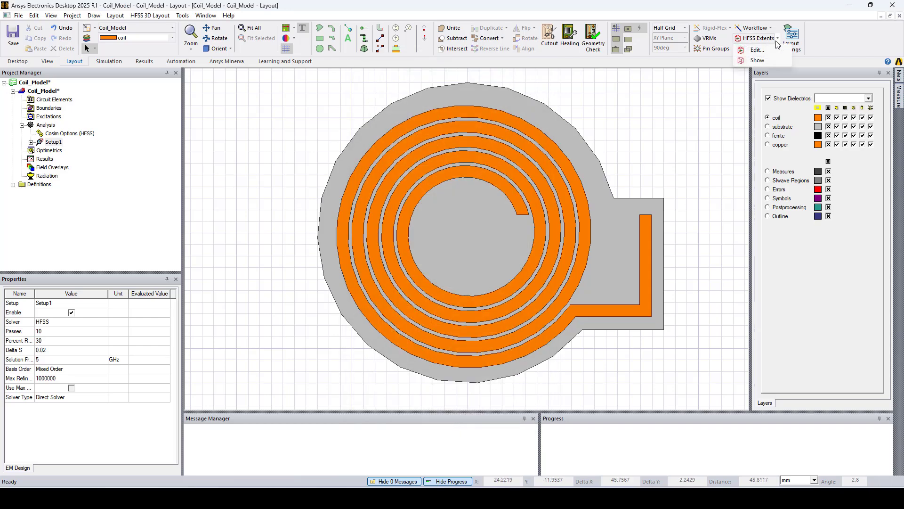
pyautogui.click(763, 62)
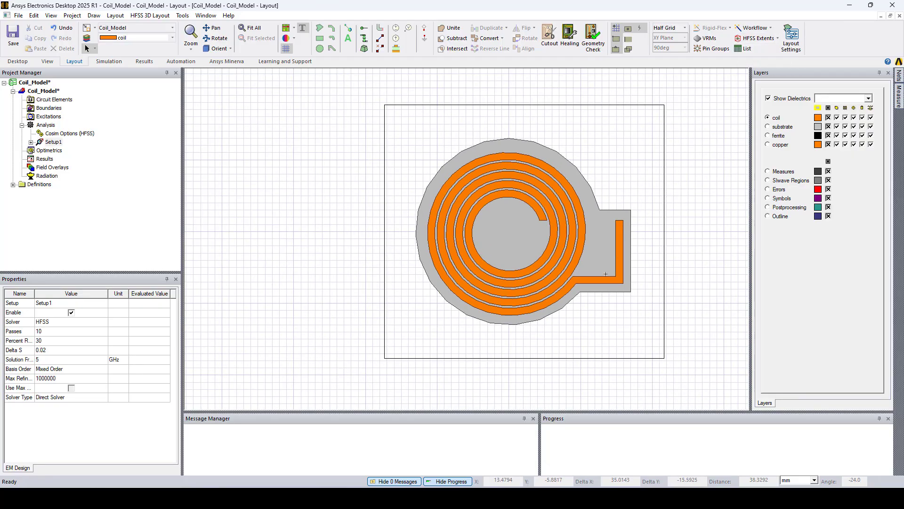
pyautogui.keyDown('alt'); pyautogui.moveTo(603, 274); pyautogui.dragTo(625, 250); pyautogui.keyUp('alt')
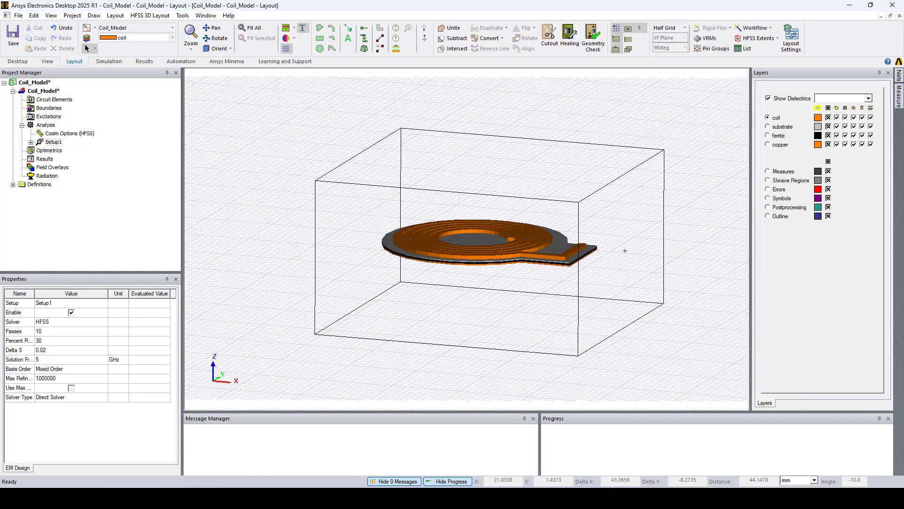
# Export Setup1 to HFSS as the file Coil_Model_Setup.aedt.
pyautogui.rightClick(53, 143)
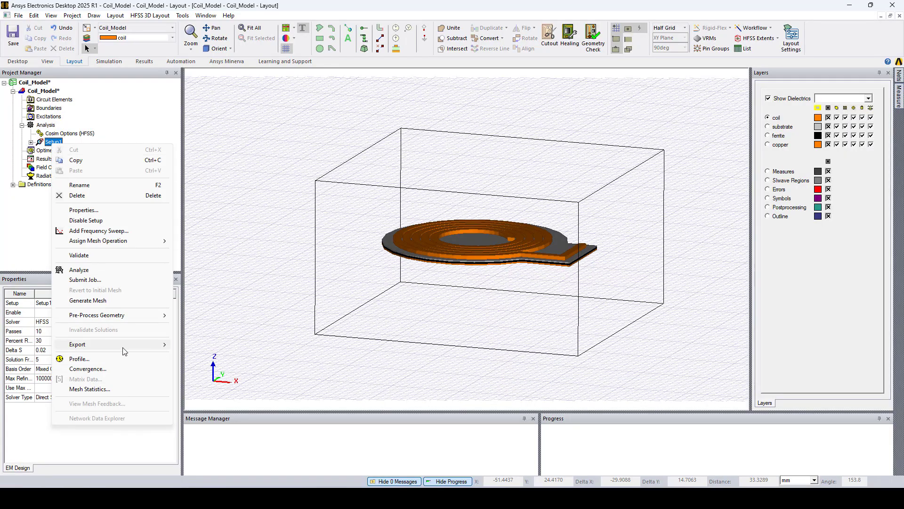
pyautogui.moveTo(141, 344)
pyautogui.click(230, 345)
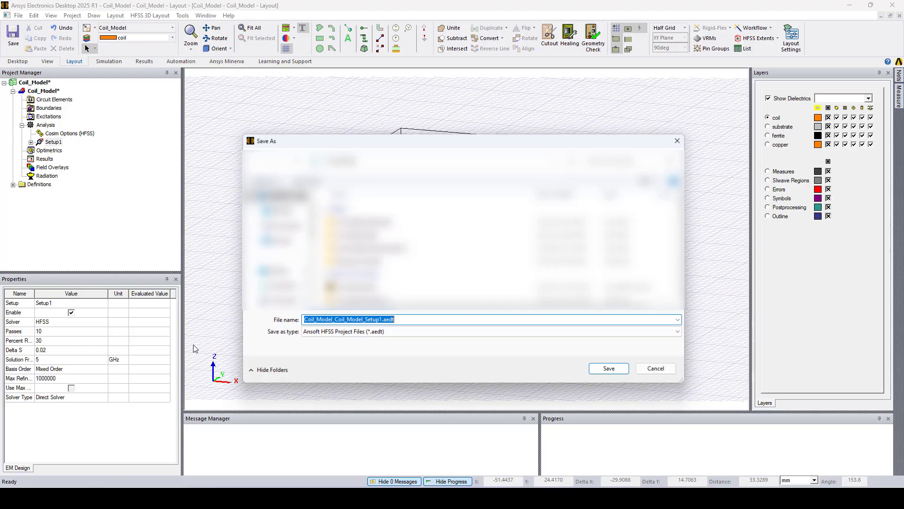
pyautogui.click(333, 322)
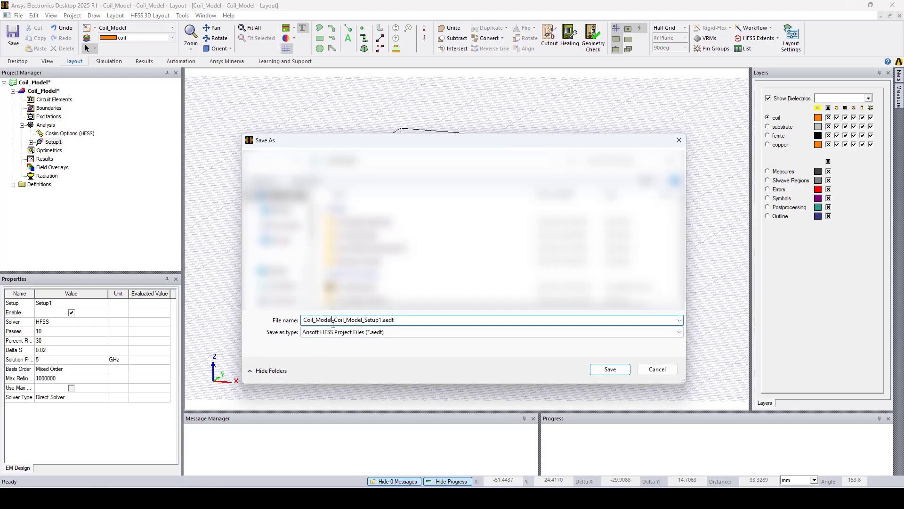
pyautogui.moveTo(333, 322); pyautogui.dragTo(276, 322)
pyautogui.press('BackSpace')
pyautogui.click(351, 320)
pyautogui.press('BackSpace')
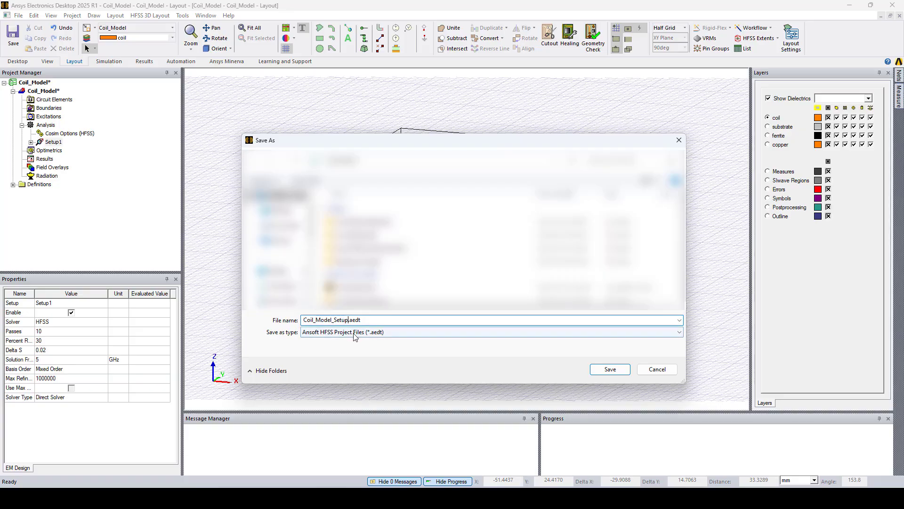
pyautogui.click(600, 374)
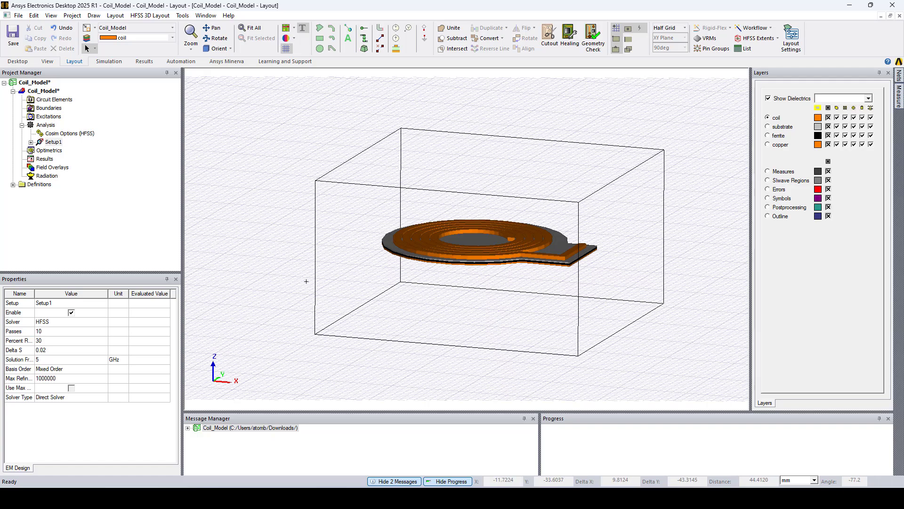
# Open Coil_Model_Setup.aedt and load its HFSSDesign1 in the 3D Modeler.
pyautogui.click(19, 16)
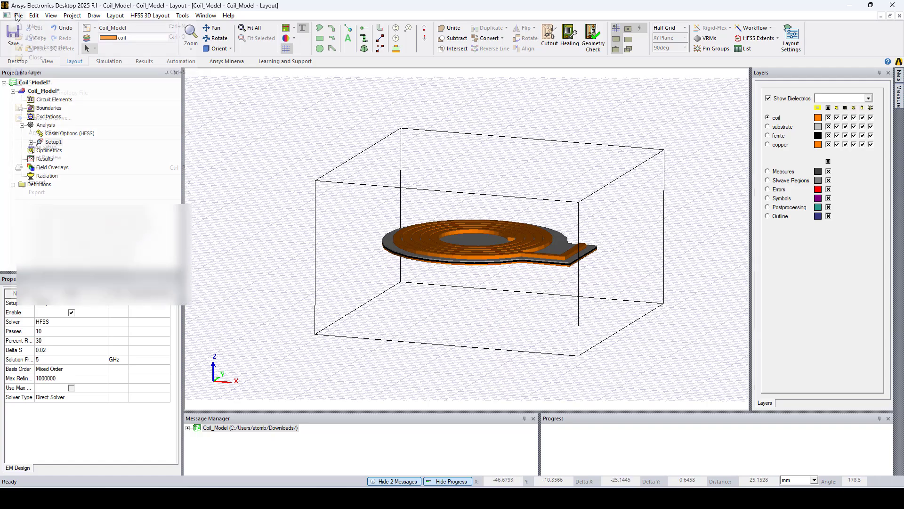
pyautogui.click(39, 37)
pyautogui.click(505, 379)
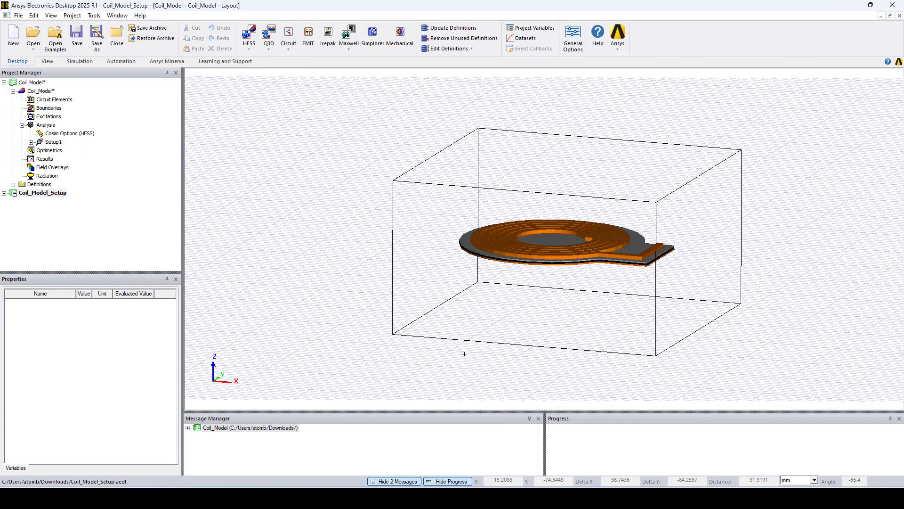
pyautogui.click(3, 194)
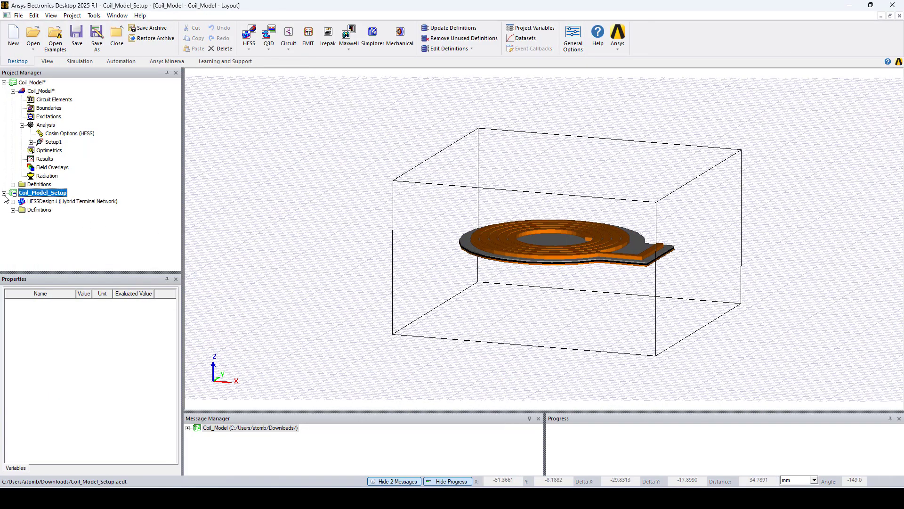
pyautogui.doubleClick(36, 203)
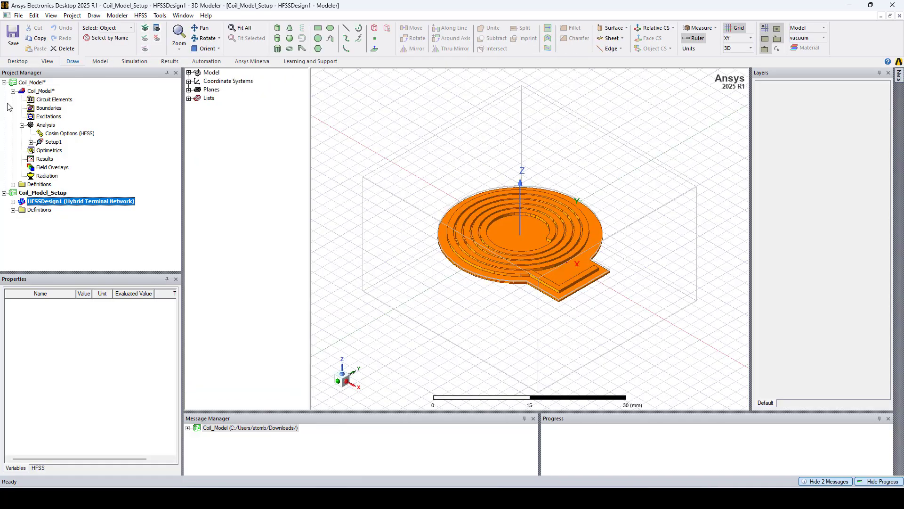
# Change HFSSDesign1's solution type to Hybrid Modal Network.
pyautogui.click(4, 82)
pyautogui.click(13, 100)
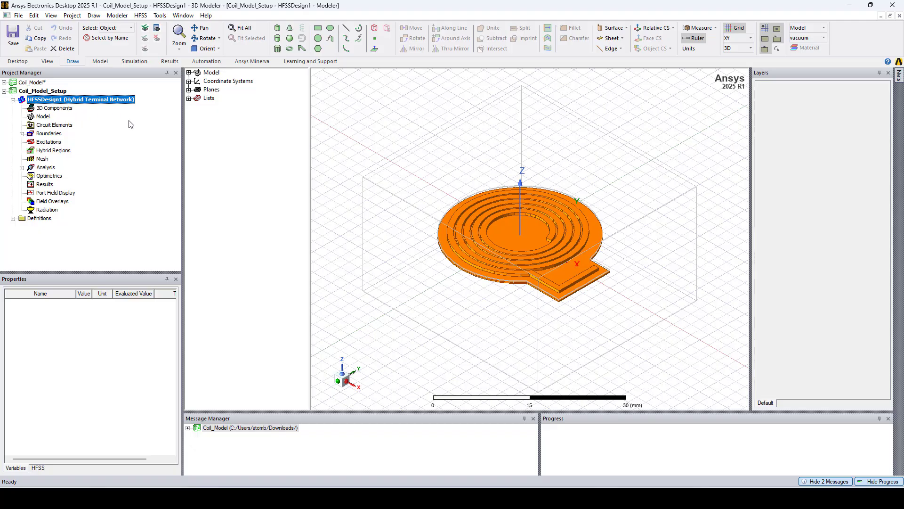
pyautogui.click(141, 15)
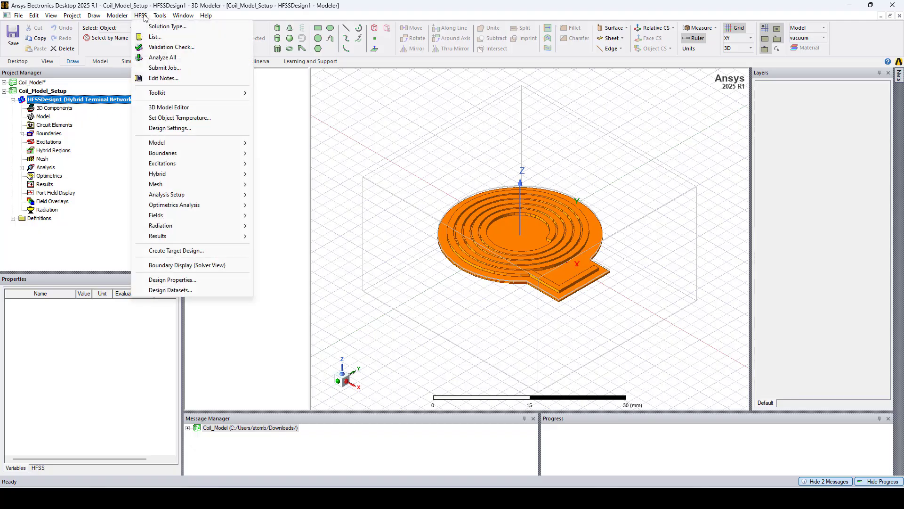
pyautogui.click(155, 26)
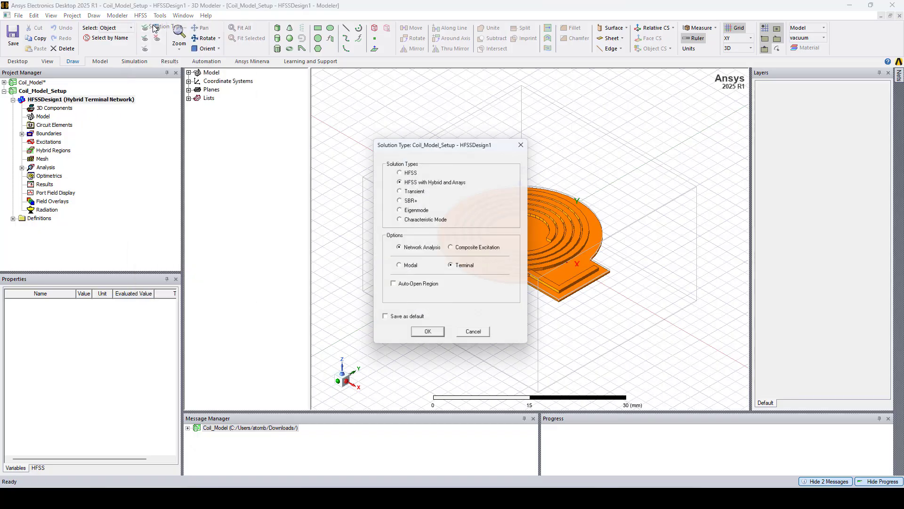
pyautogui.click(413, 268)
pyautogui.click(434, 336)
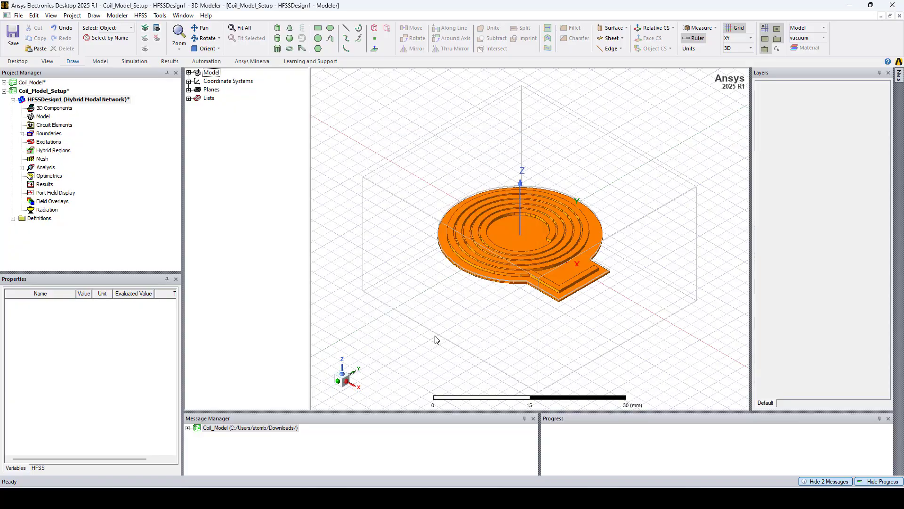
# Inspect the airbox_RAD radiation boundary and select the airbox solid.
pyautogui.keyDown('alt'); pyautogui.moveTo(420, 288); pyautogui.dragTo(418, 281); pyautogui.keyUp('alt')
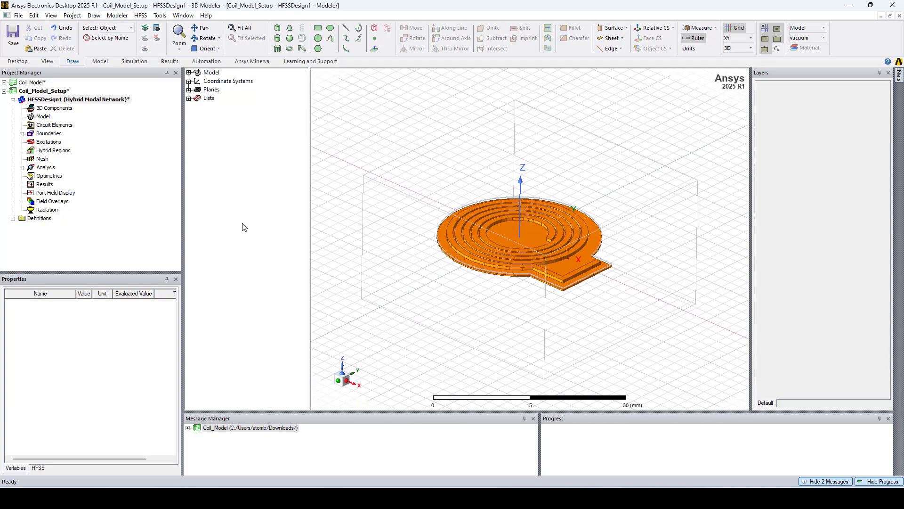
pyautogui.click(21, 134)
pyautogui.click(55, 143)
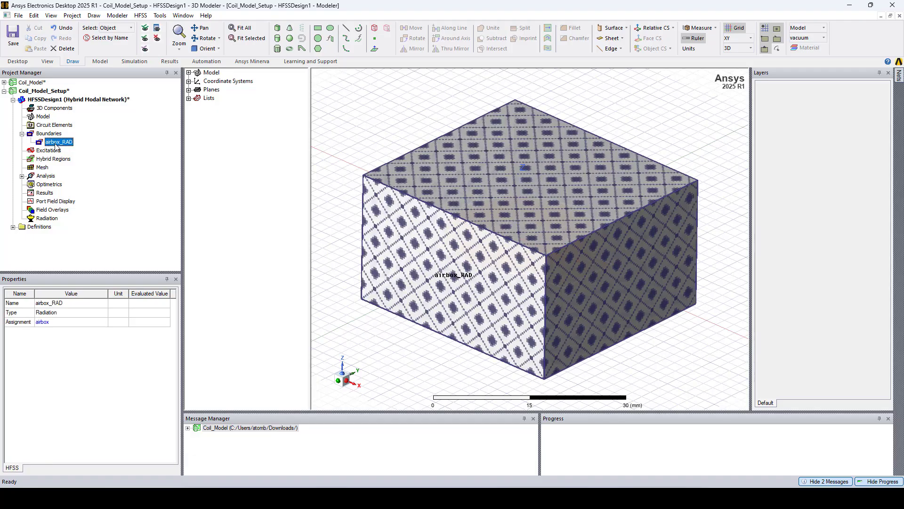
pyautogui.click(369, 124)
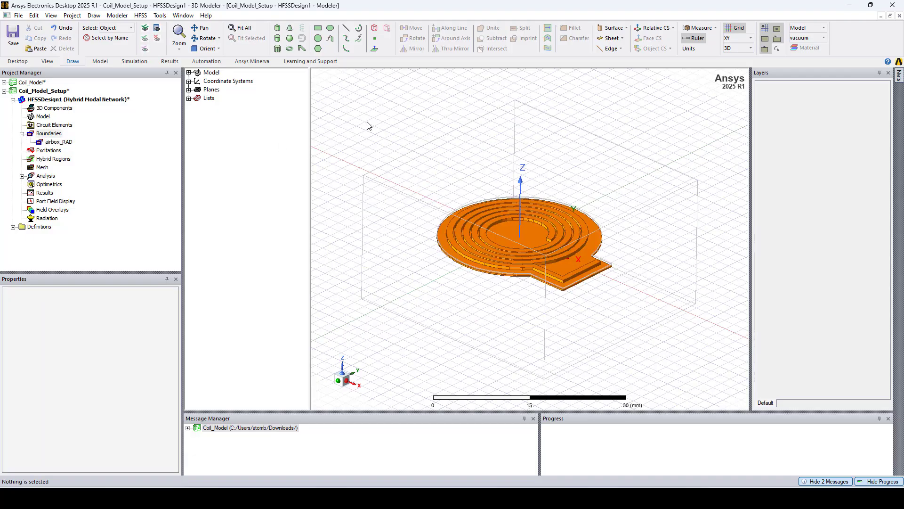
pyautogui.click(412, 192)
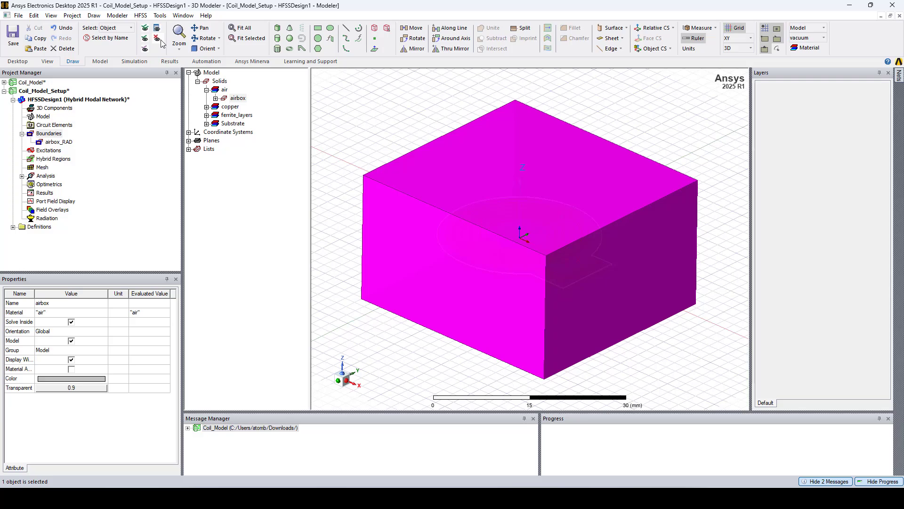
# Hide the airbox and switch to edge selection, zooming in on the coil.
pyautogui.hotkey('ctrl', 'h')
pyautogui.scroll(4, 570, 214)
pyautogui.keyDown('alt'); pyautogui.moveTo(560, 256); pyautogui.dragTo(555, 276); pyautogui.keyUp('alt')
pyautogui.press('e')
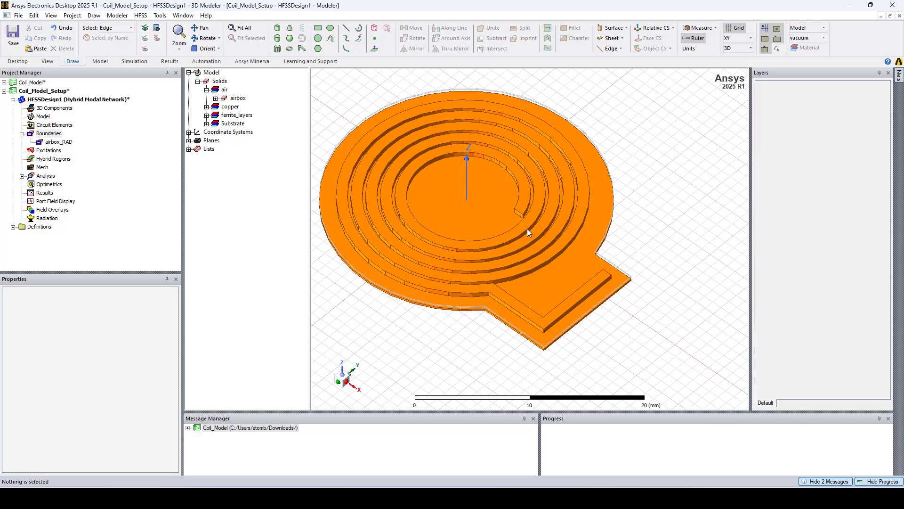
pyautogui.scroll(1, 530, 229)
pyautogui.scroll(2, 533, 232)
pyautogui.scroll(2, 533, 231)
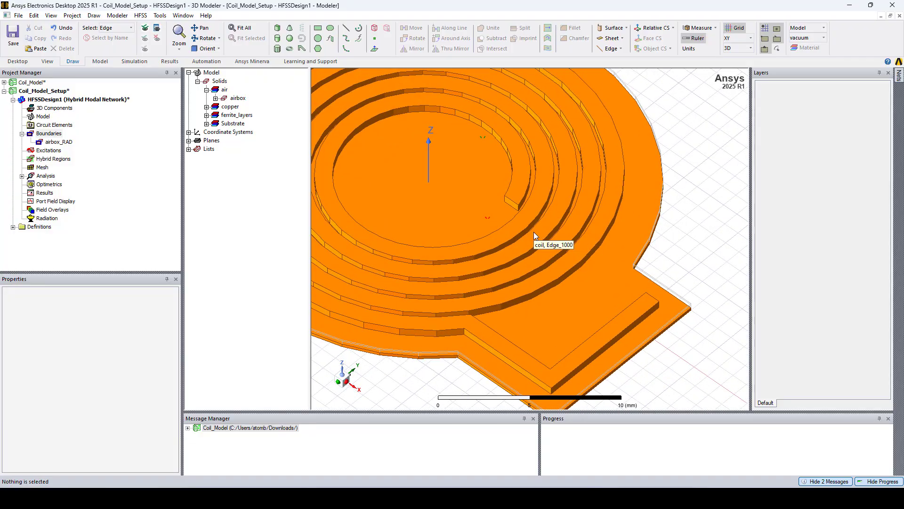
# Assign a 50 ohm circuit port across the coil's inner and outer end edges.
pyautogui.click(510, 197)
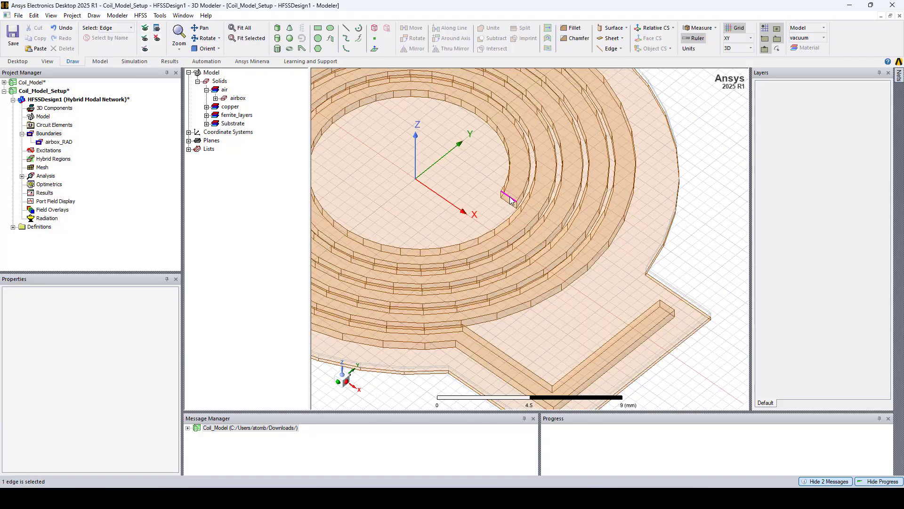
pyautogui.keyDown('ctrl'); pyautogui.click(666, 307); pyautogui.keyUp('ctrl')
pyautogui.rightClick(642, 296)
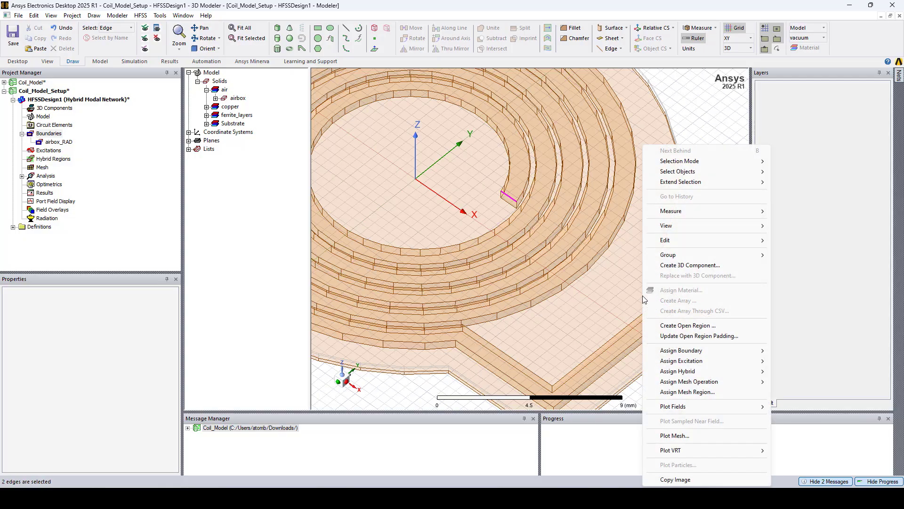
pyautogui.moveTo(681, 364)
pyautogui.moveTo(791, 361)
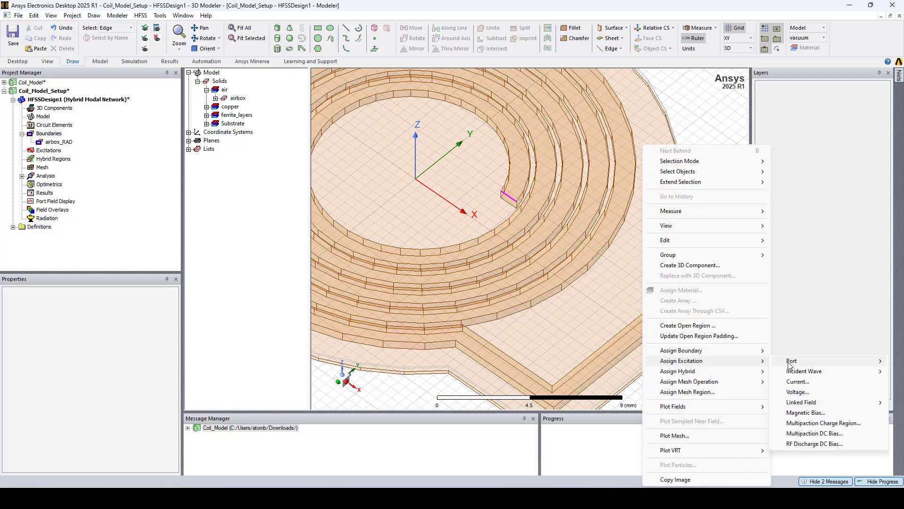
pyautogui.click(758, 363)
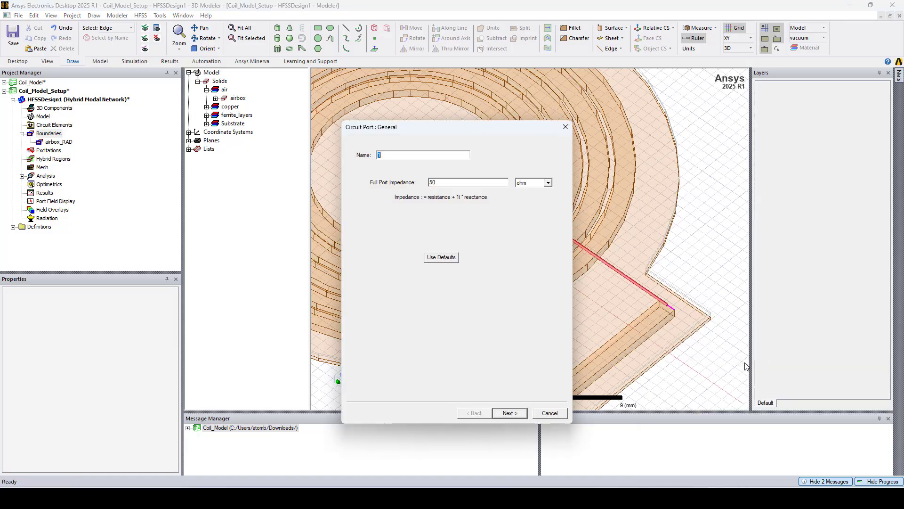
pyautogui.click(526, 414)
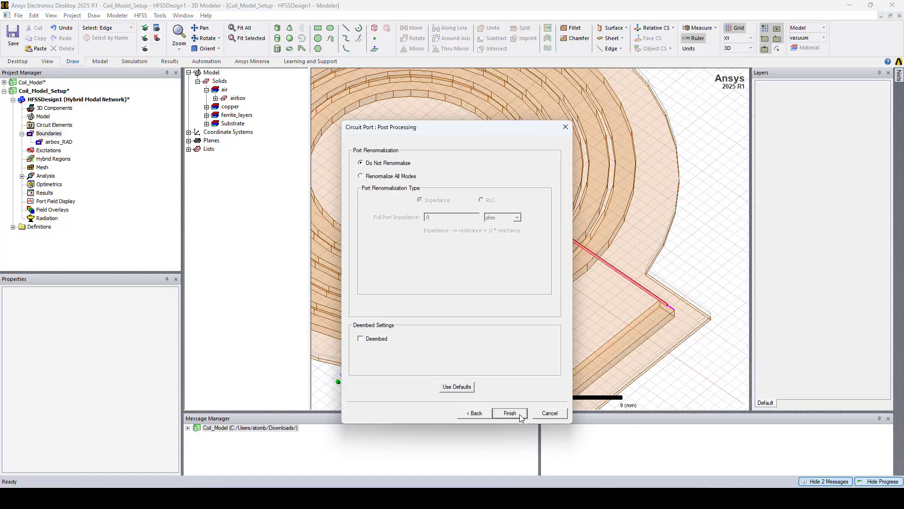
pyautogui.click(521, 415)
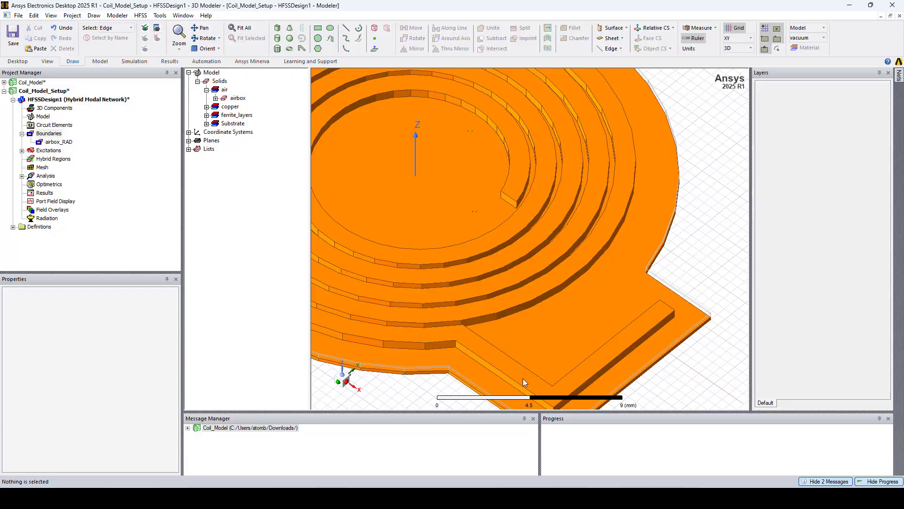
pyautogui.scroll(-5, 523, 378)
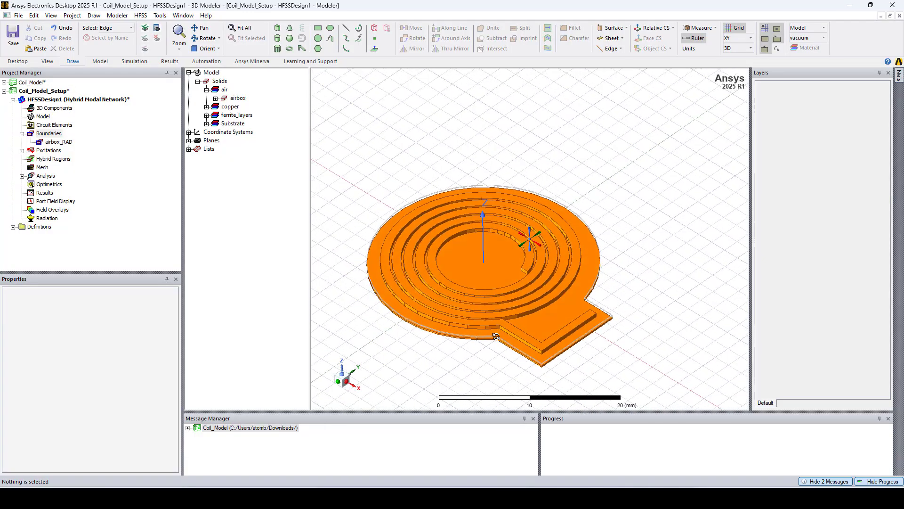
# Change Setup1's solution frequency to 10 MHz and its Maximum Delta S to 0.01.
pyautogui.click(22, 176)
pyautogui.click(31, 184)
pyautogui.click(53, 184)
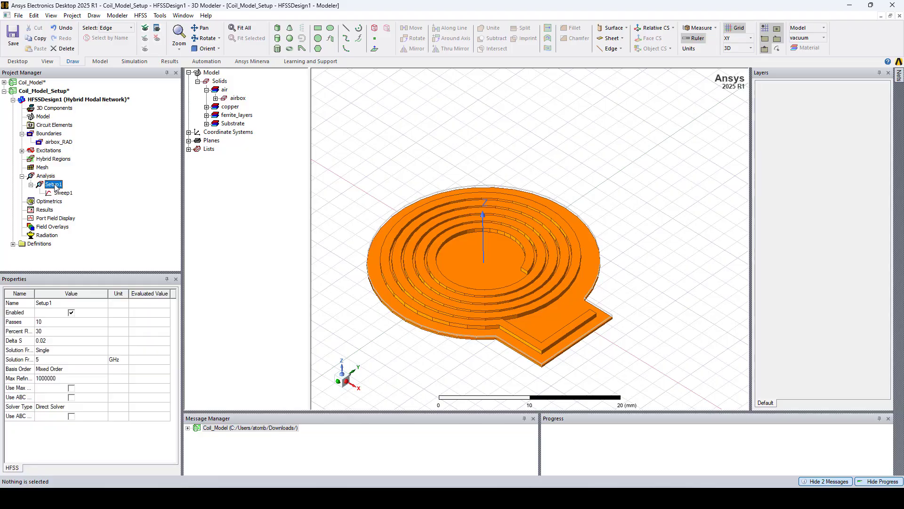
pyautogui.doubleClick(54, 185)
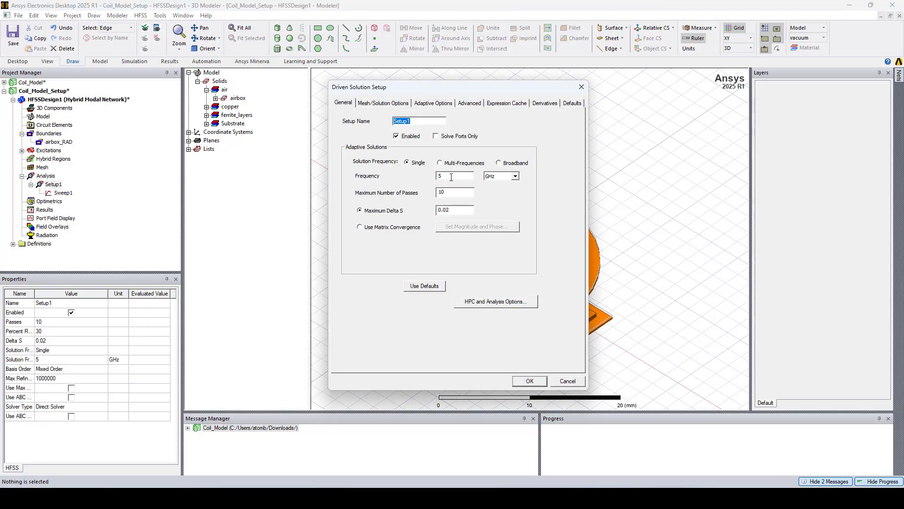
pyautogui.moveTo(453, 175); pyautogui.dragTo(425, 175)
pyautogui.write('10')
pyautogui.click(507, 179)
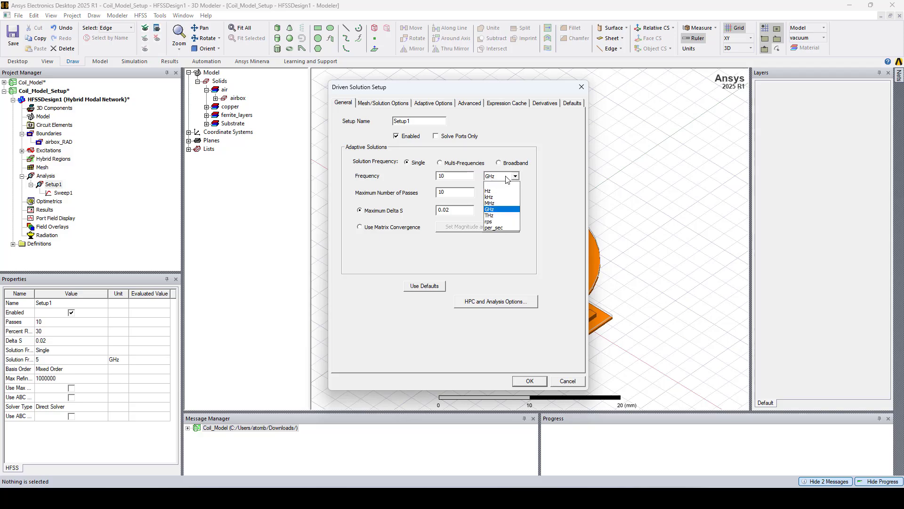
pyautogui.click(497, 203)
pyautogui.click(464, 196)
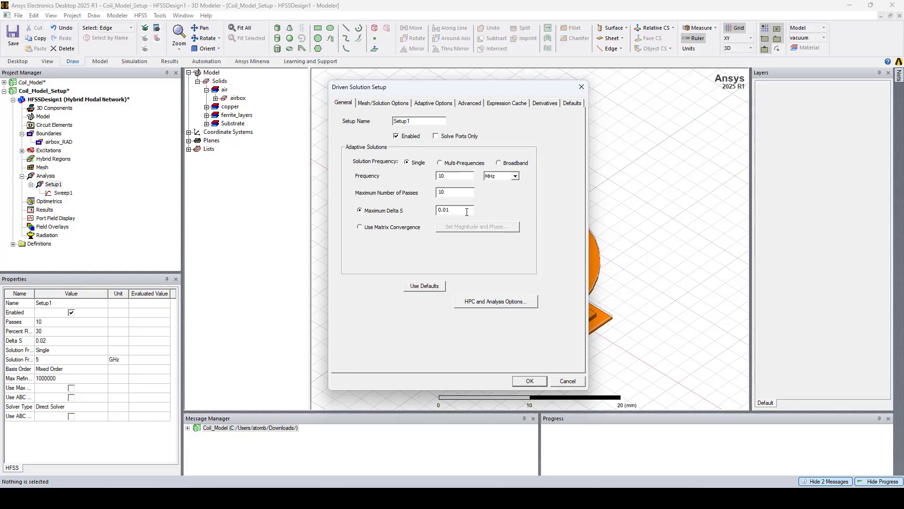
pyautogui.click(527, 381)
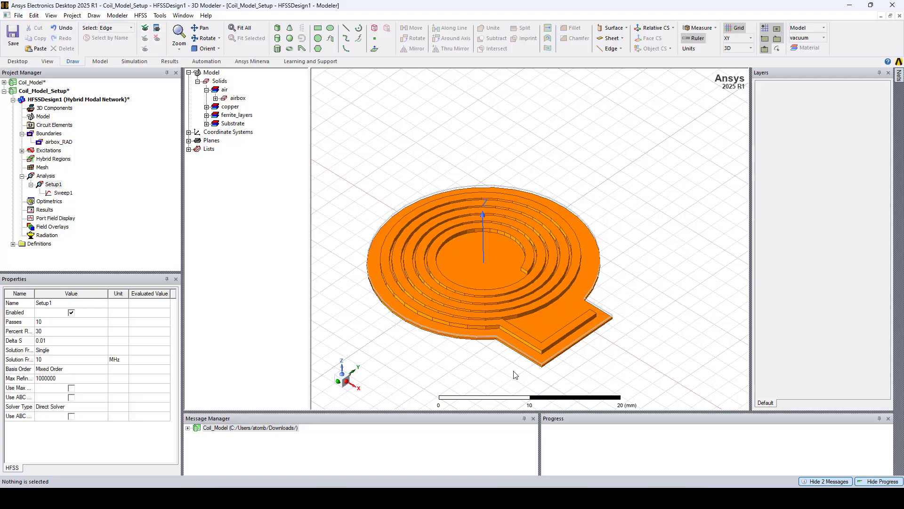
# Make Sweep1 a Linear Count sweep of 451 points from 1 MHz to 200 MHz.
pyautogui.doubleClick(67, 194)
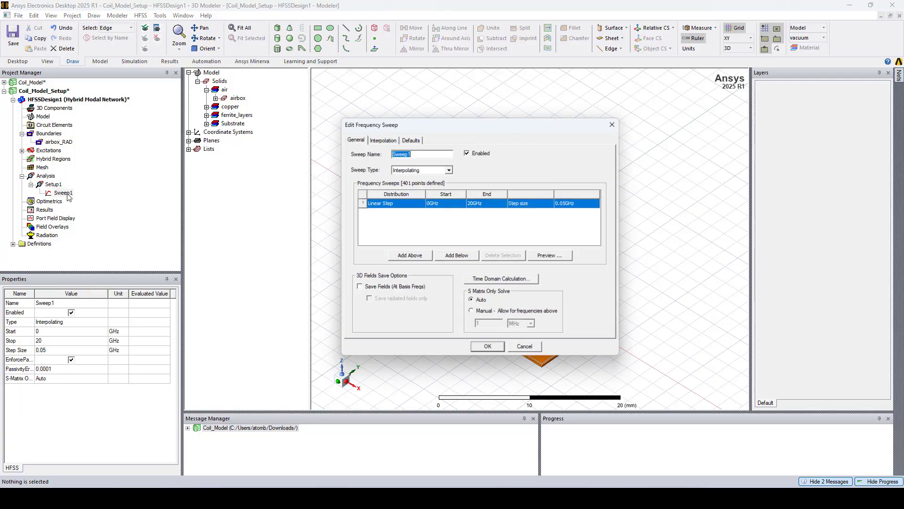
pyautogui.click(383, 207)
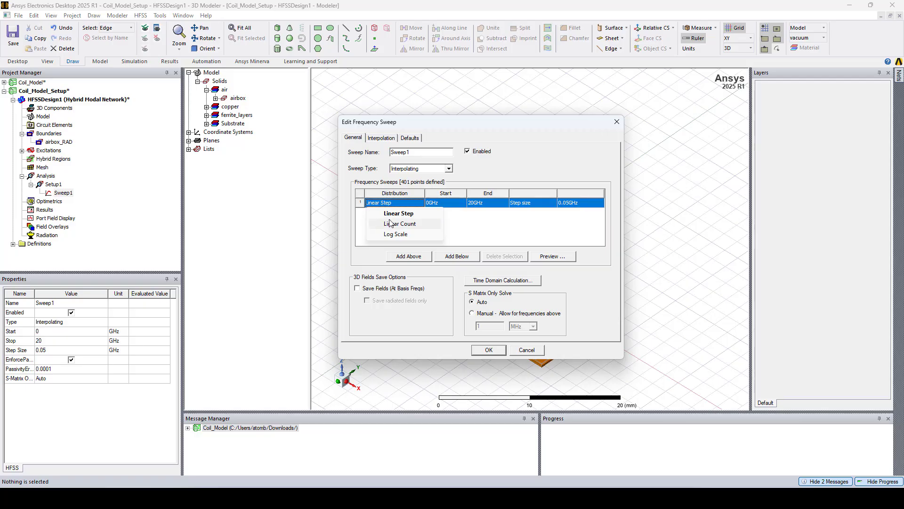
pyautogui.click(393, 224)
pyautogui.click(430, 206)
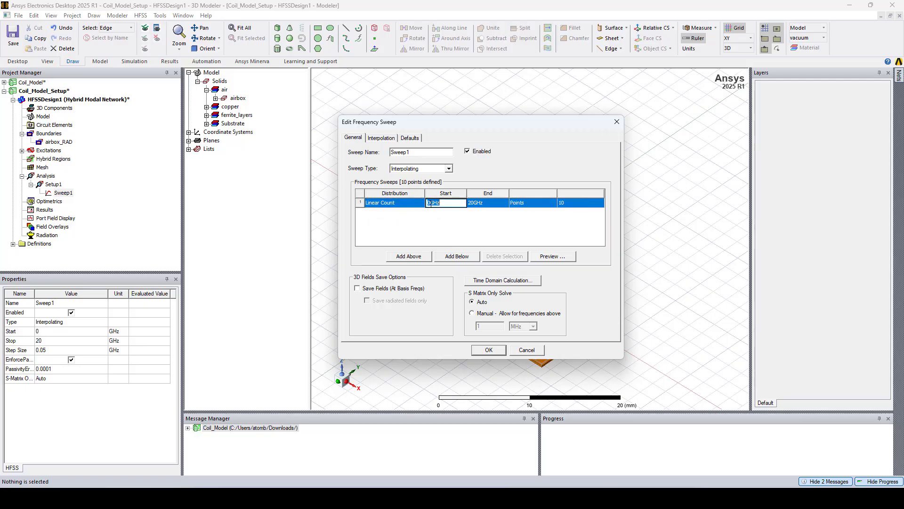
pyautogui.moveTo(435, 204); pyautogui.dragTo(426, 206)
pyautogui.click(474, 204)
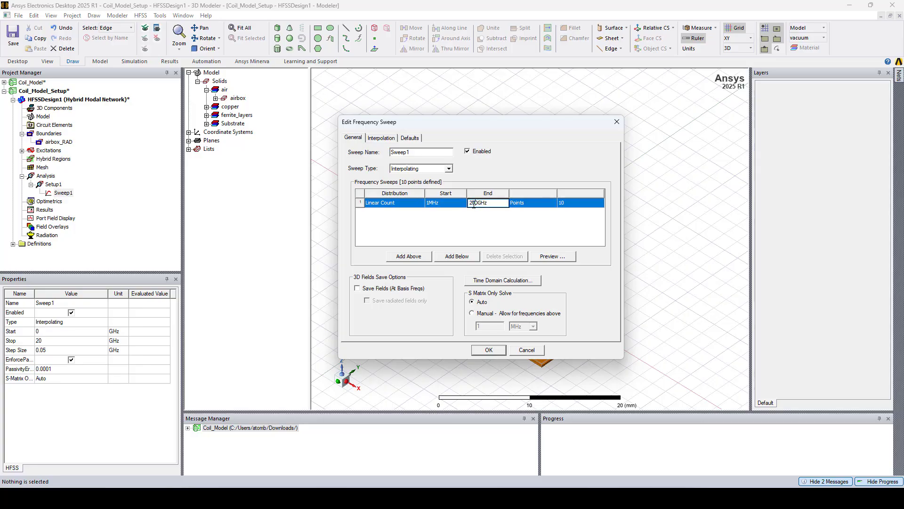
pyautogui.press('Delete')
pyautogui.click(573, 204)
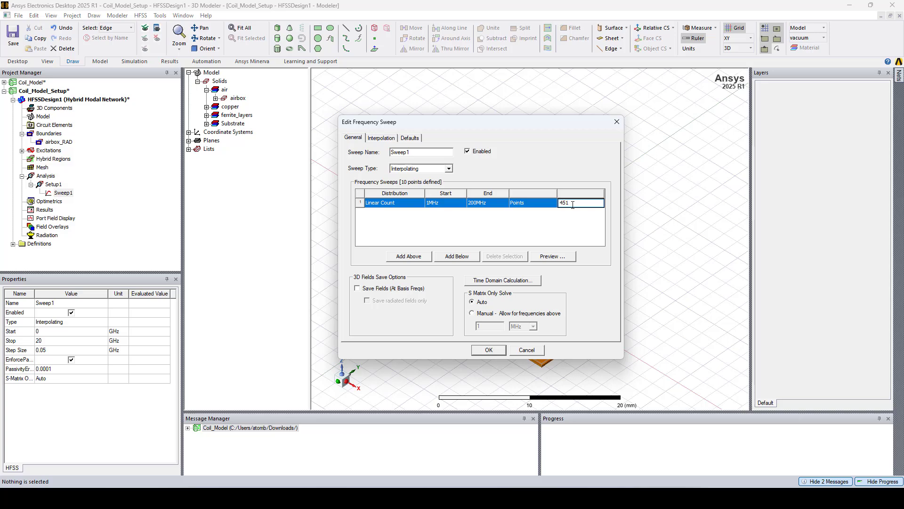
pyautogui.click(564, 229)
pyautogui.click(490, 350)
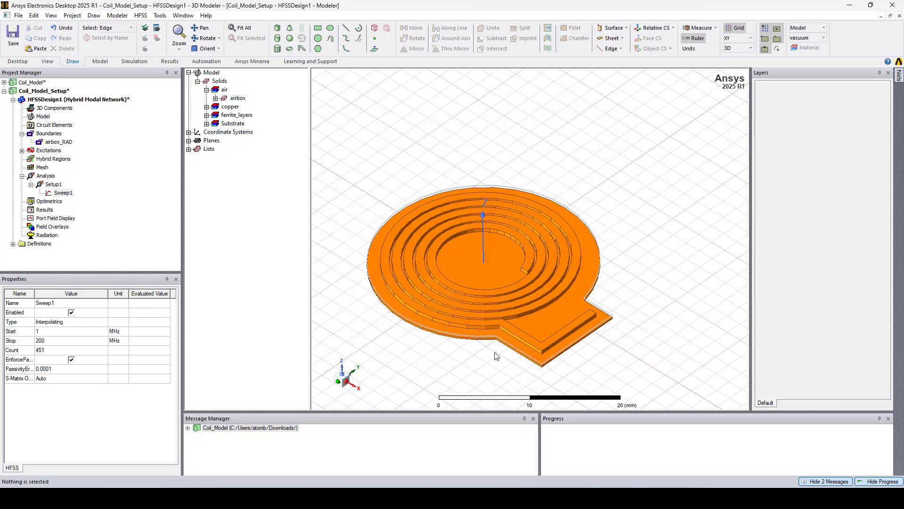
# Run a validation check on HFSSDesign1 and dismiss the results.
pyautogui.rightClick(72, 100)
pyautogui.click(113, 202)
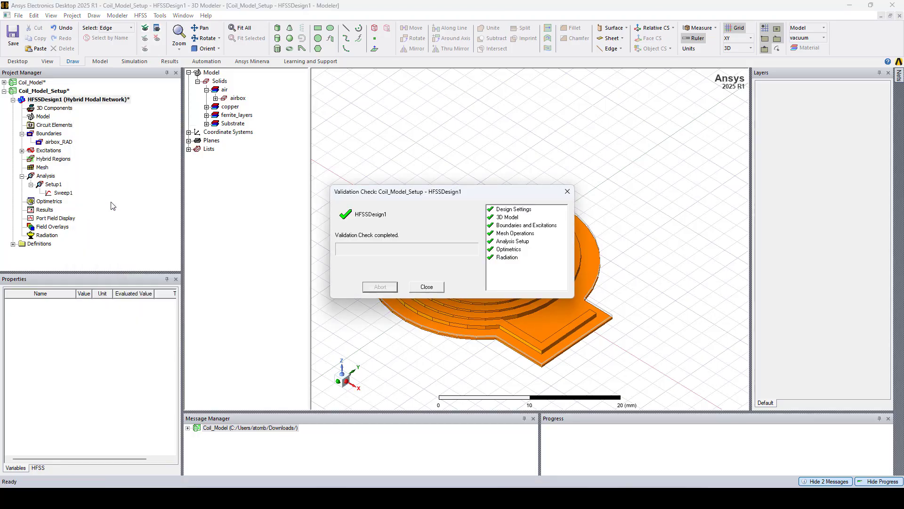
pyautogui.click(426, 287)
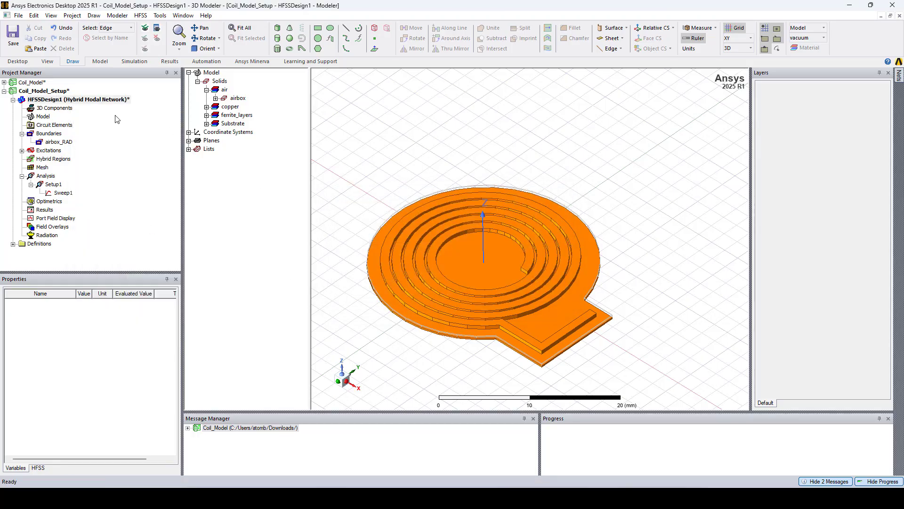
# Analyze all setups of HFSSDesign1, saving the project in the 2025 R1 format.
pyautogui.rightClick(81, 103)
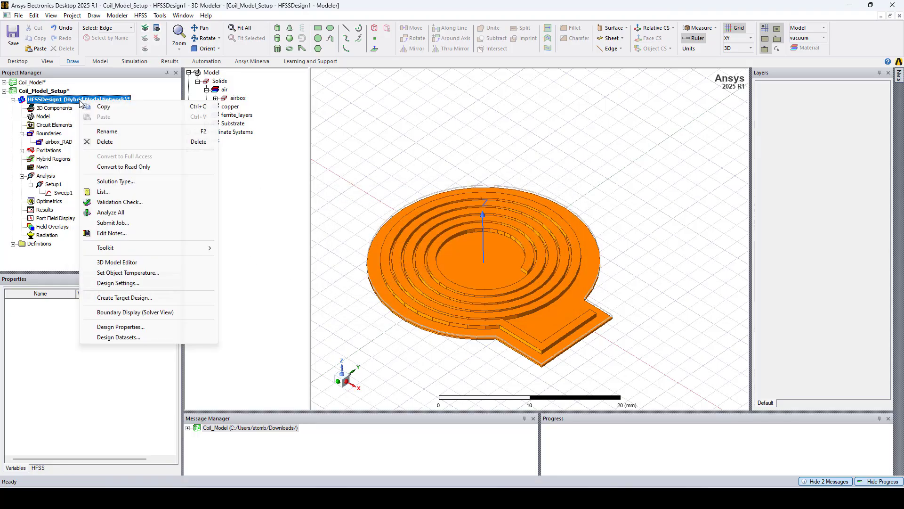
pyautogui.click(124, 212)
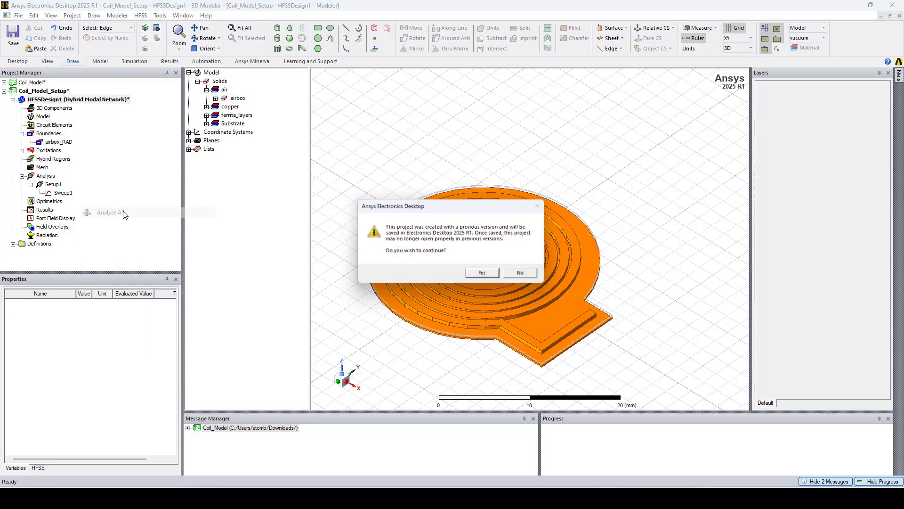
pyautogui.click(480, 275)
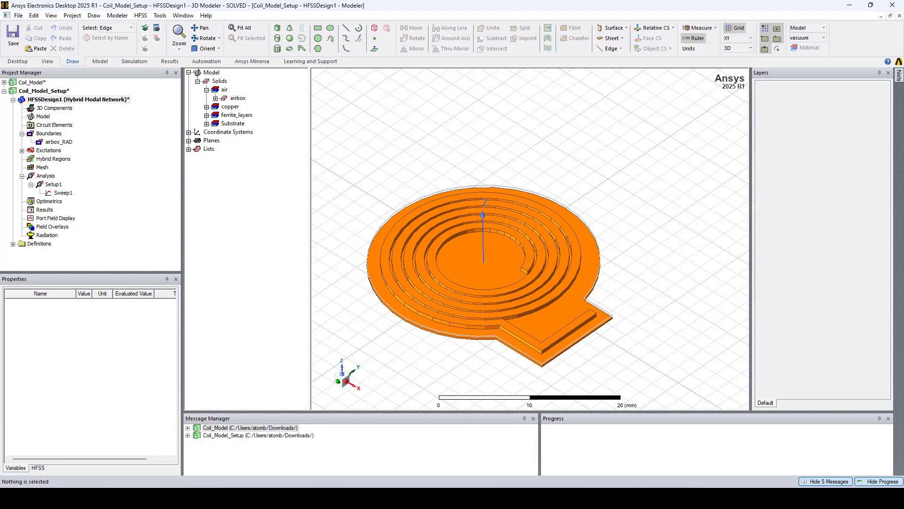
# Define output variable LCoil as 1e6/(2*pi*freq)*im(Z(1,1)) for coil inductance.
pyautogui.rightClick(45, 210)
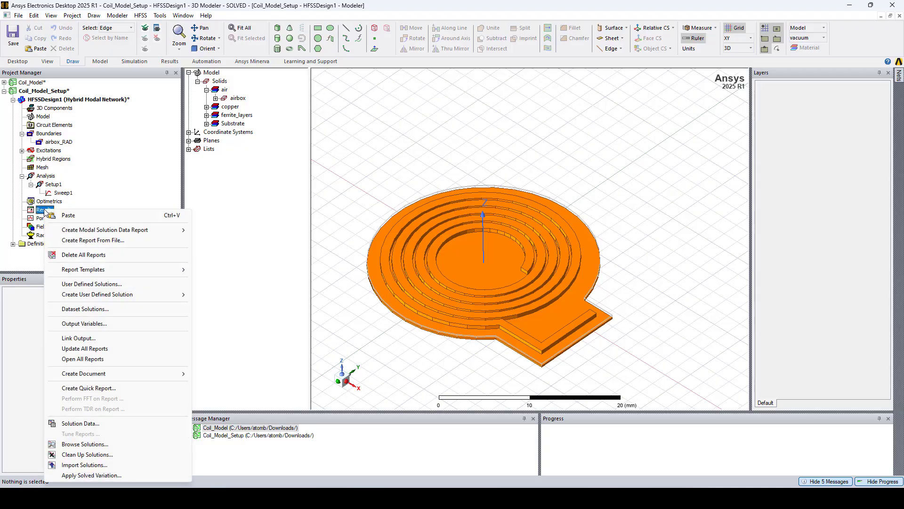
pyautogui.click(107, 323)
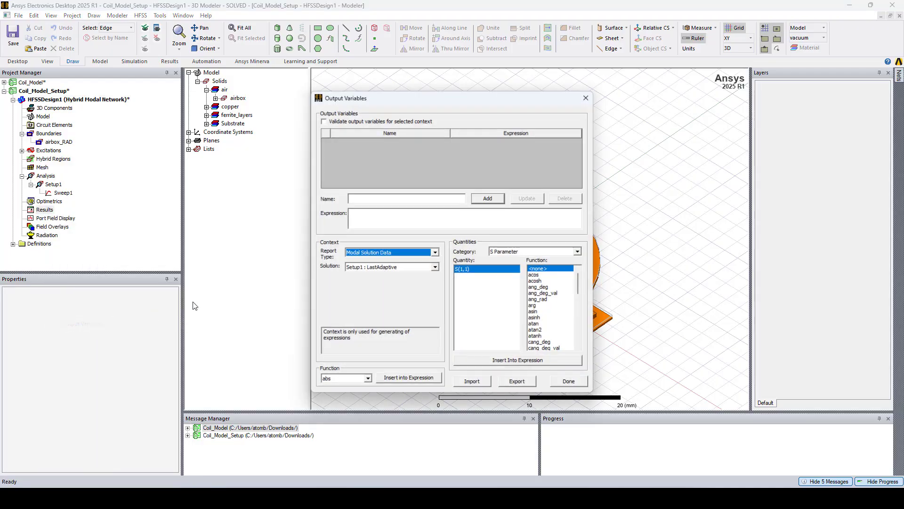
pyautogui.click(390, 202)
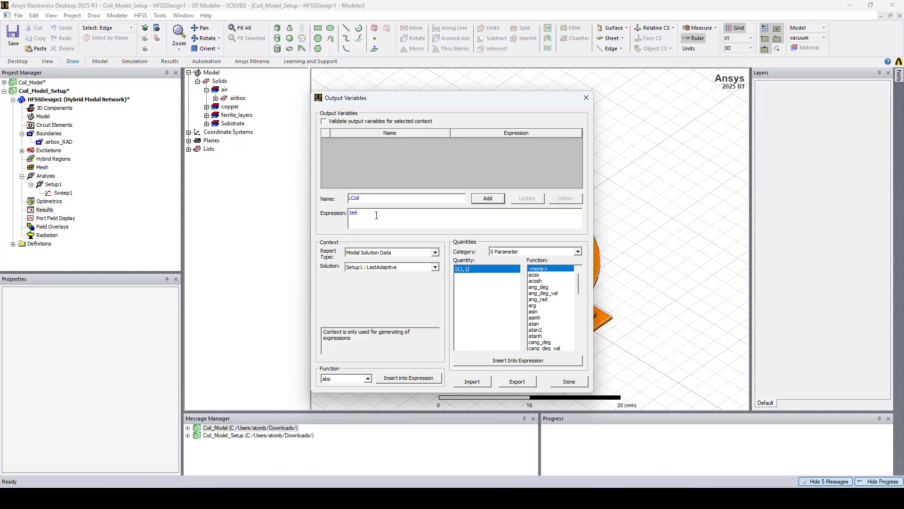
pyautogui.write('2*pi*freq)*')
pyautogui.click(505, 252)
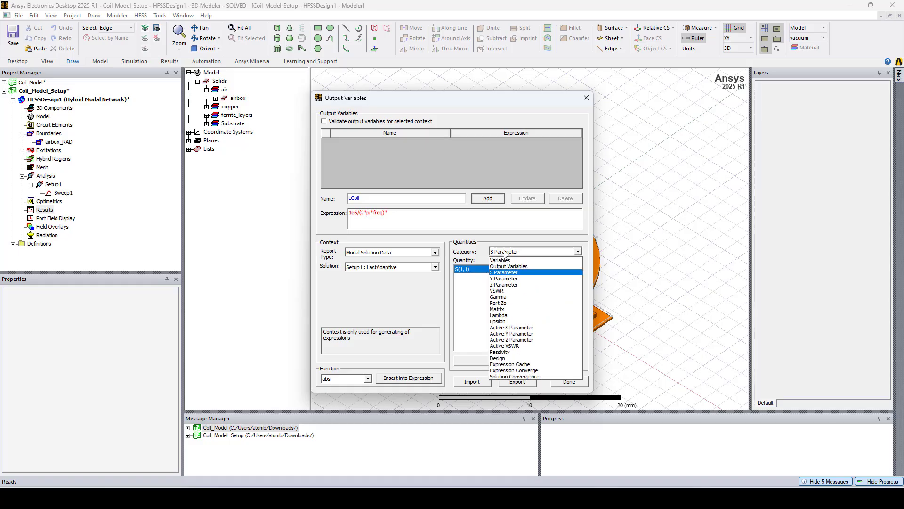
pyautogui.click(514, 285)
pyautogui.scroll(-4, 551, 330)
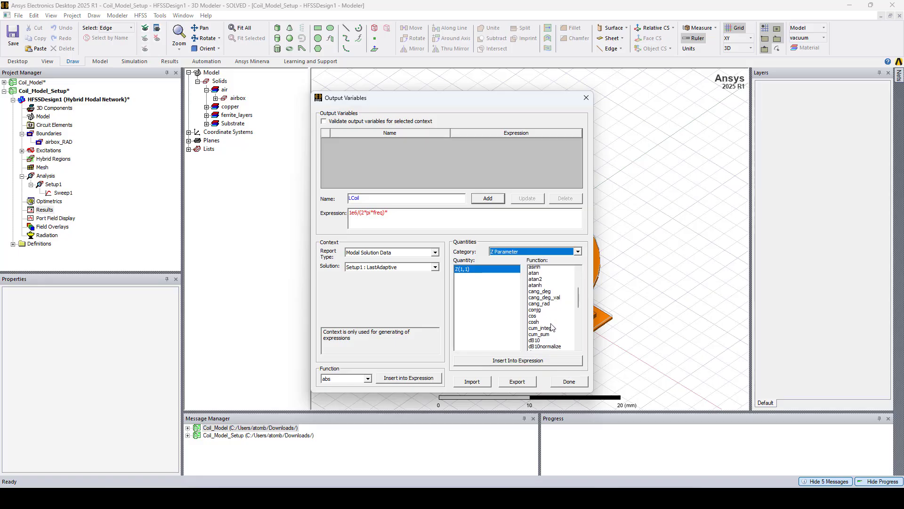
pyautogui.scroll(-2, 551, 331)
pyautogui.click(541, 324)
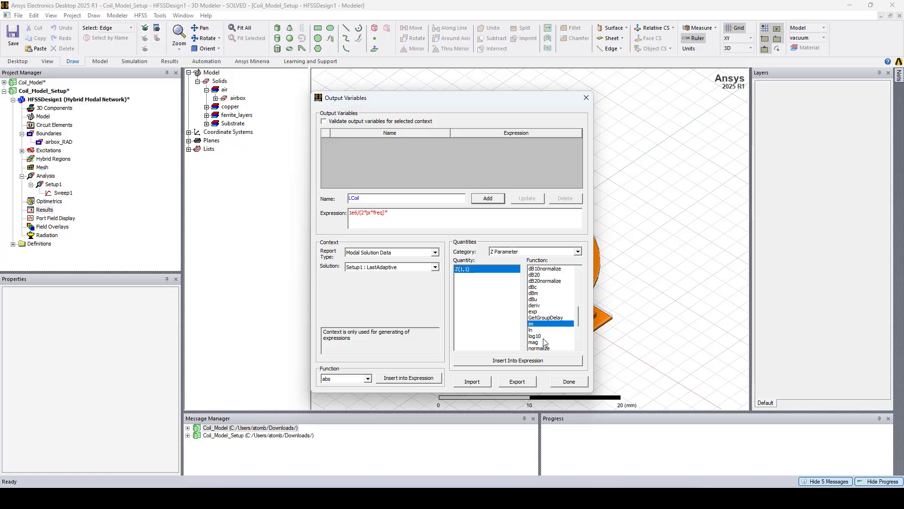
pyautogui.click(544, 361)
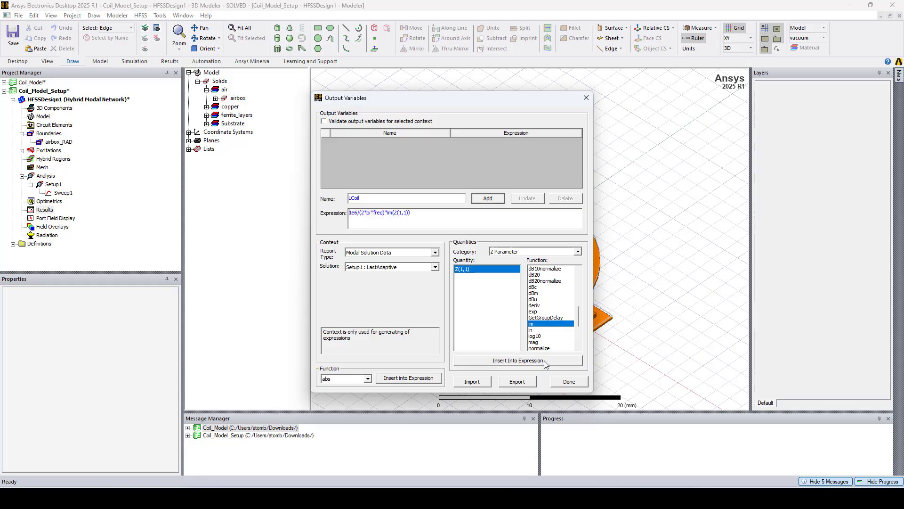
pyautogui.click(487, 198)
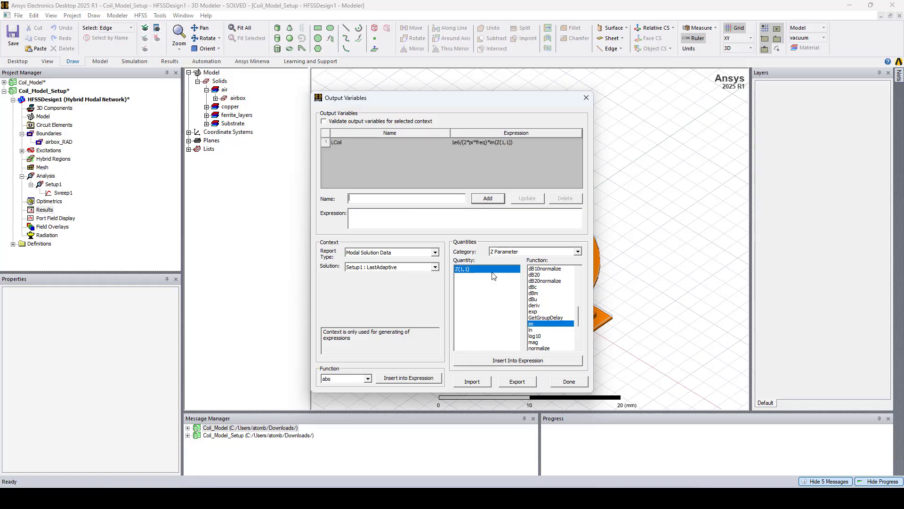
pyautogui.click(567, 382)
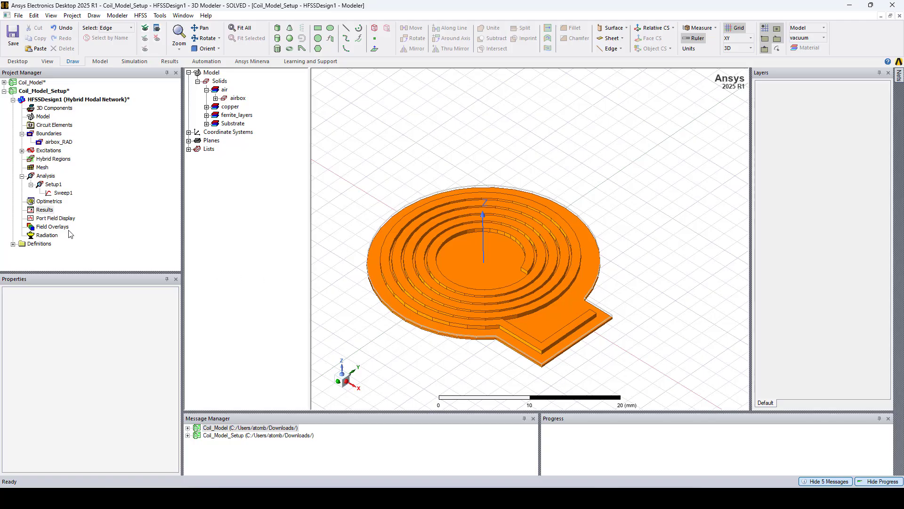
# Create a rectangular plot, Output Variables Plot1, of LCoil against frequency.
pyautogui.rightClick(43, 212)
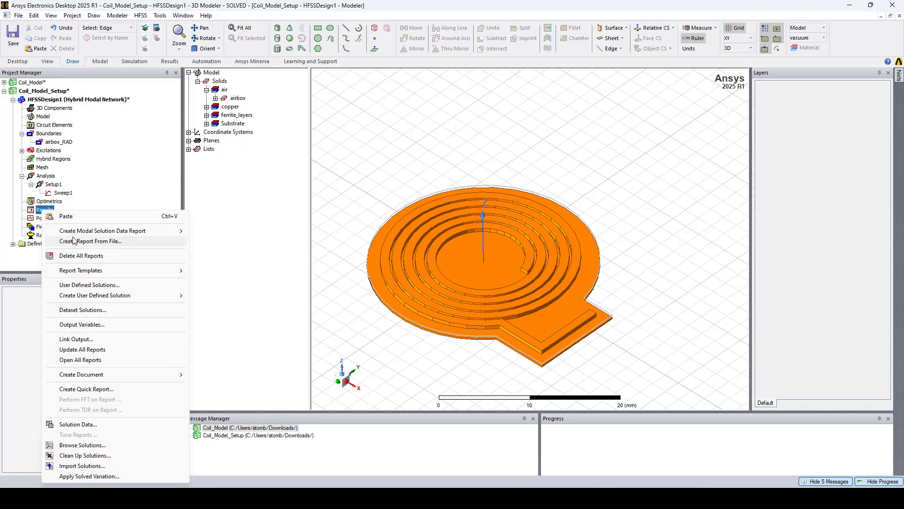
pyautogui.moveTo(75, 231)
pyautogui.click(212, 231)
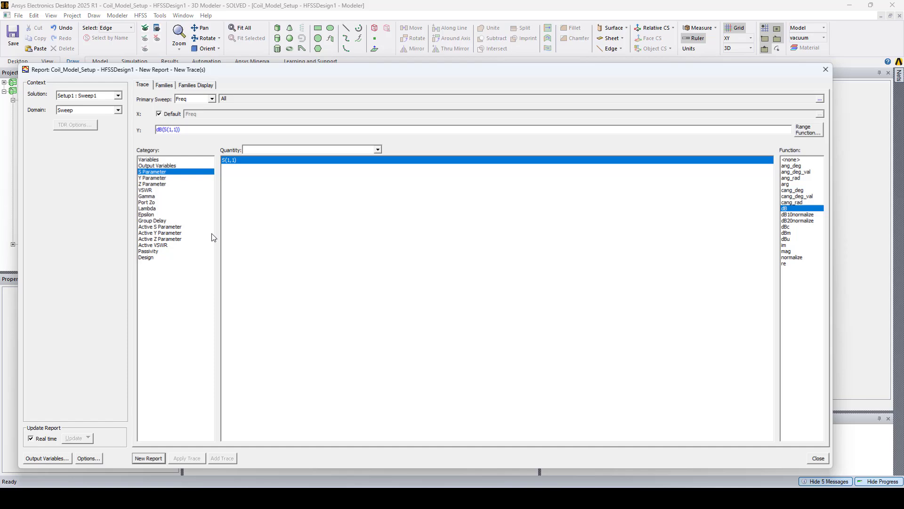
pyautogui.click(160, 165)
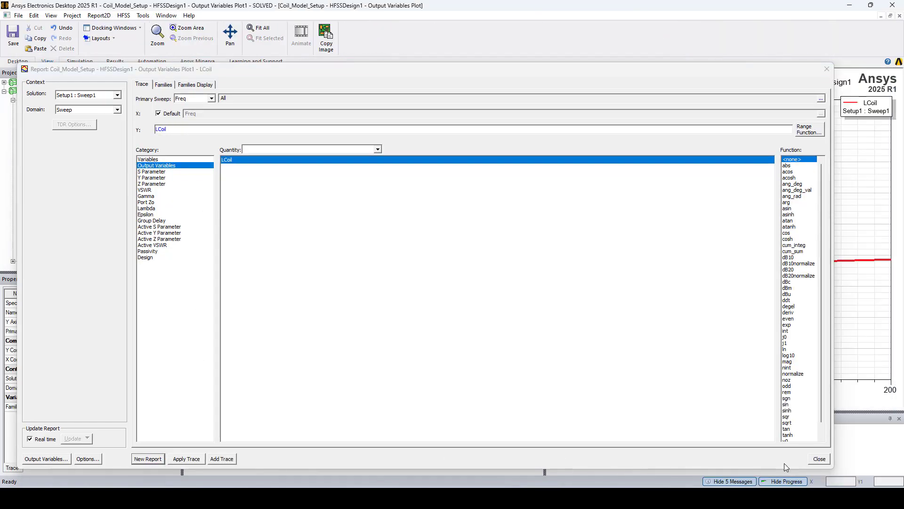
pyautogui.click(822, 460)
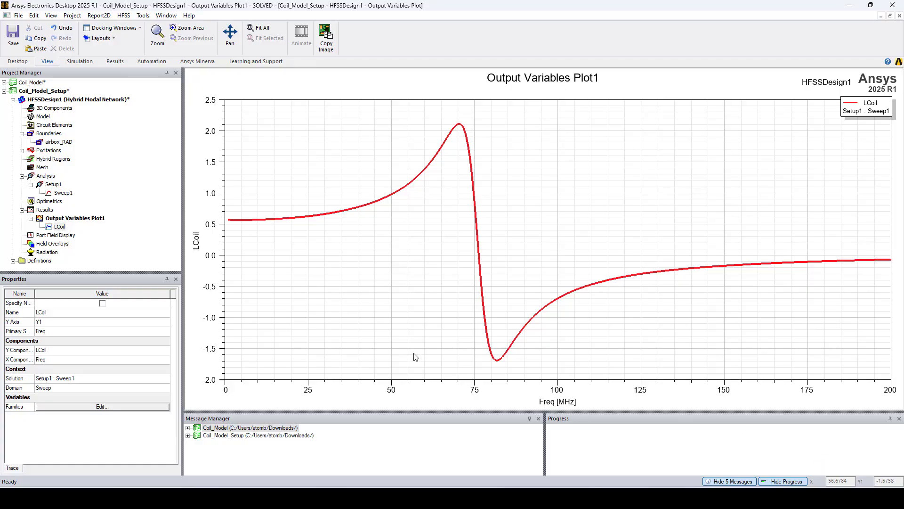
# Add an X marker at 10 MHz, which reads 0.570.
pyautogui.rightClick(377, 349)
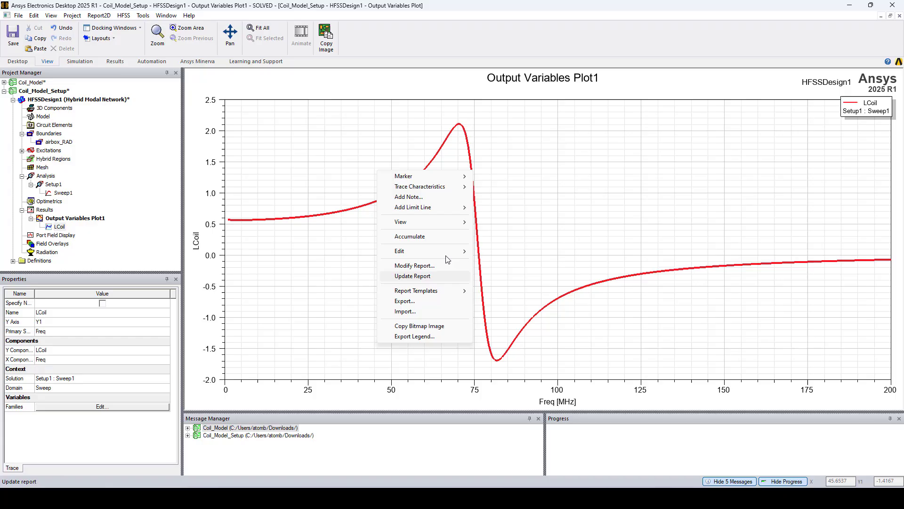
pyautogui.moveTo(436, 182)
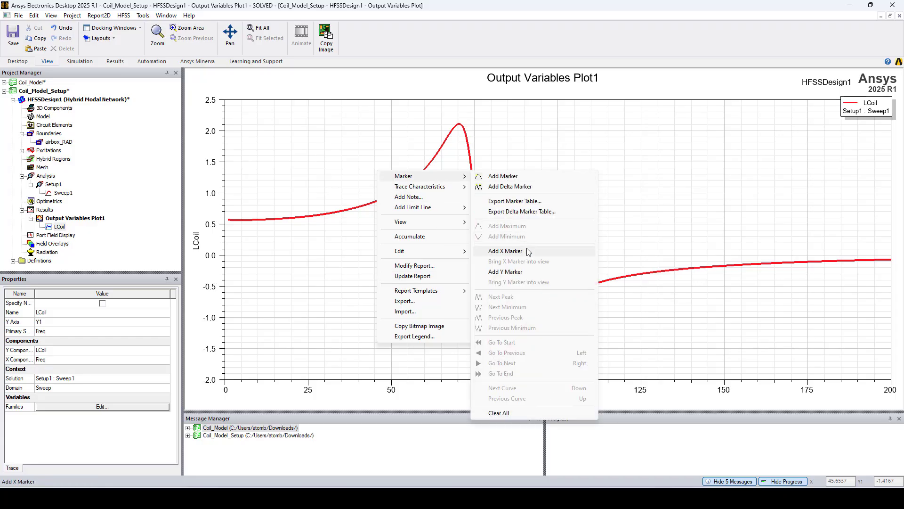
pyautogui.click(506, 241)
pyautogui.click(226, 402)
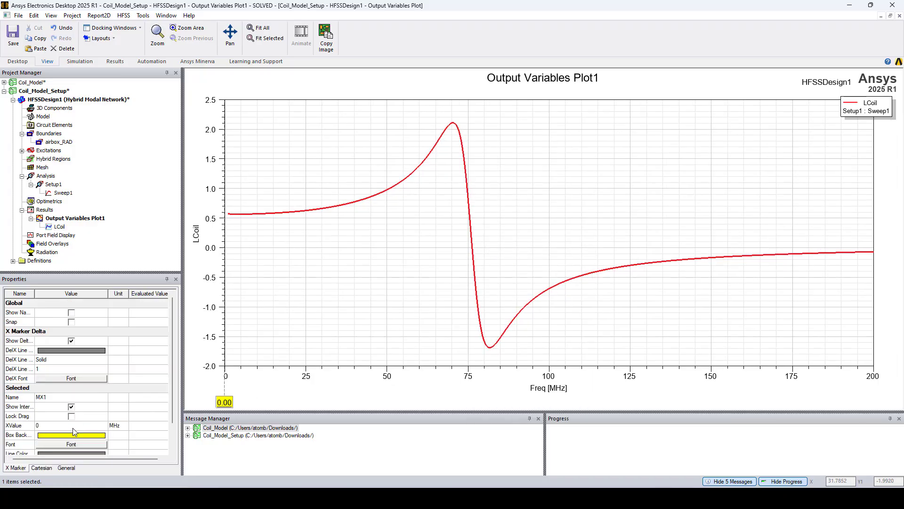
pyautogui.click(74, 425)
pyautogui.write('10')
pyautogui.press('Return')
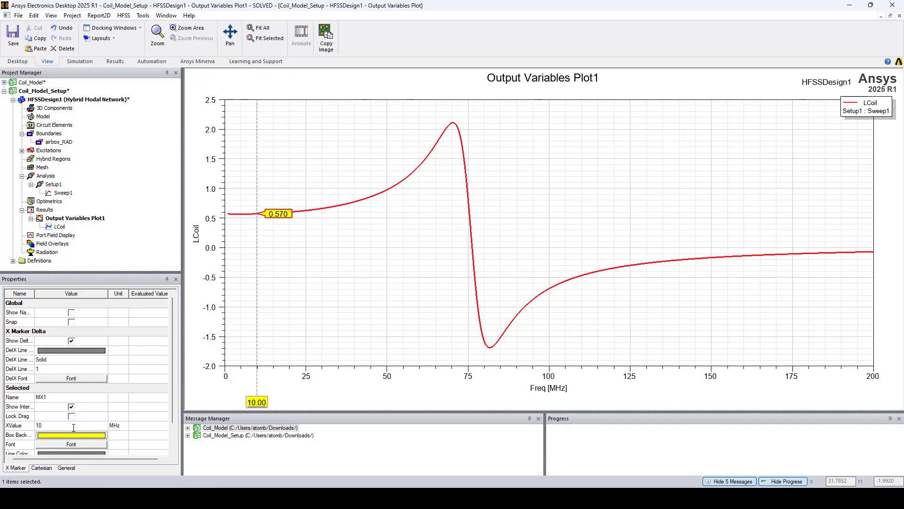
# Create a rectangular Z Parameter Plot1 graphing im(Z(1,1)) and re(Z(1,1)).
pyautogui.rightClick(45, 209)
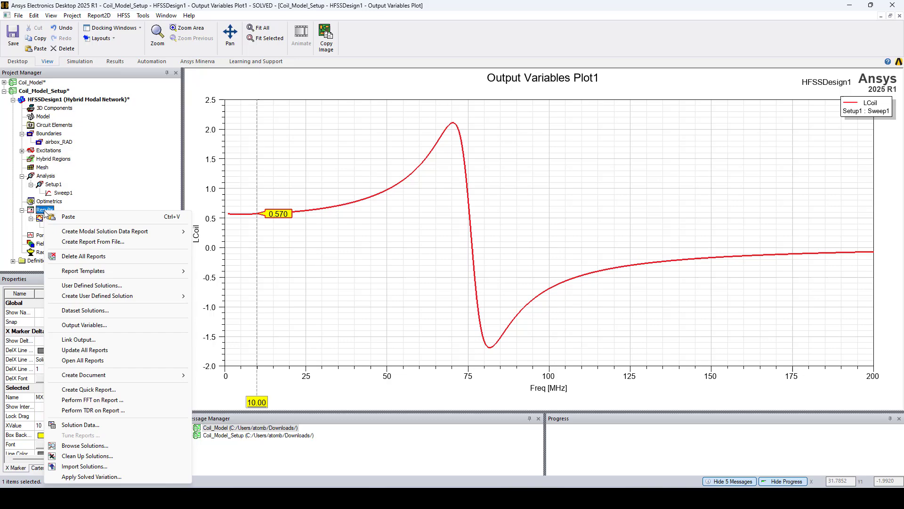
pyautogui.moveTo(130, 233)
pyautogui.click(211, 232)
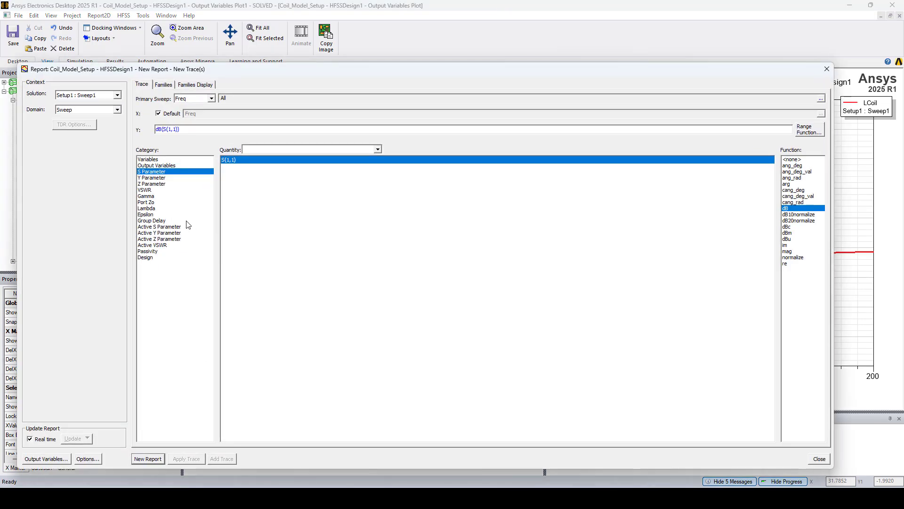
pyautogui.click(162, 185)
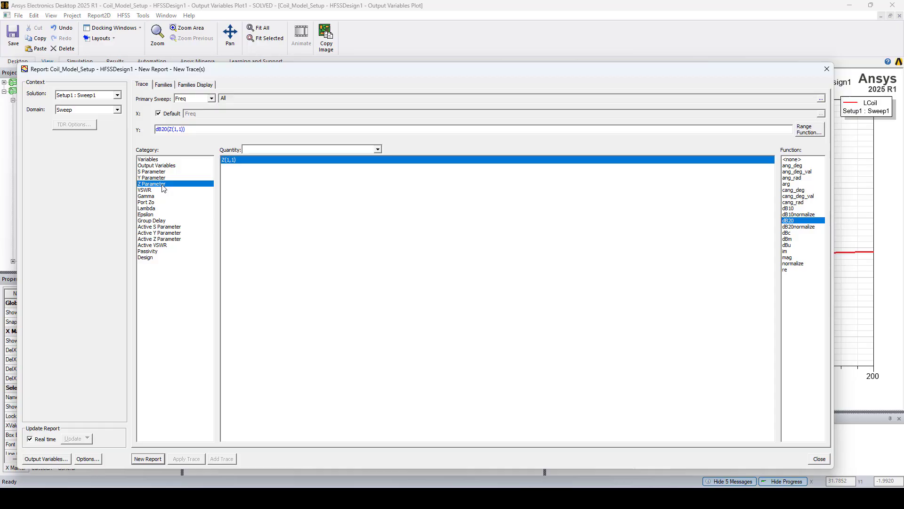
pyautogui.click(787, 252)
pyautogui.keyDown('ctrl'); pyautogui.click(785, 270); pyautogui.keyUp('ctrl')
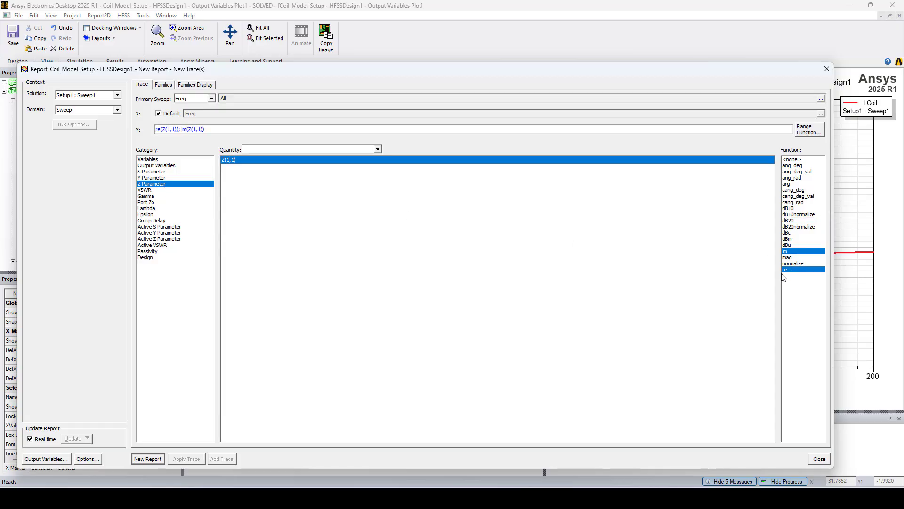
pyautogui.click(148, 459)
pyautogui.click(819, 459)
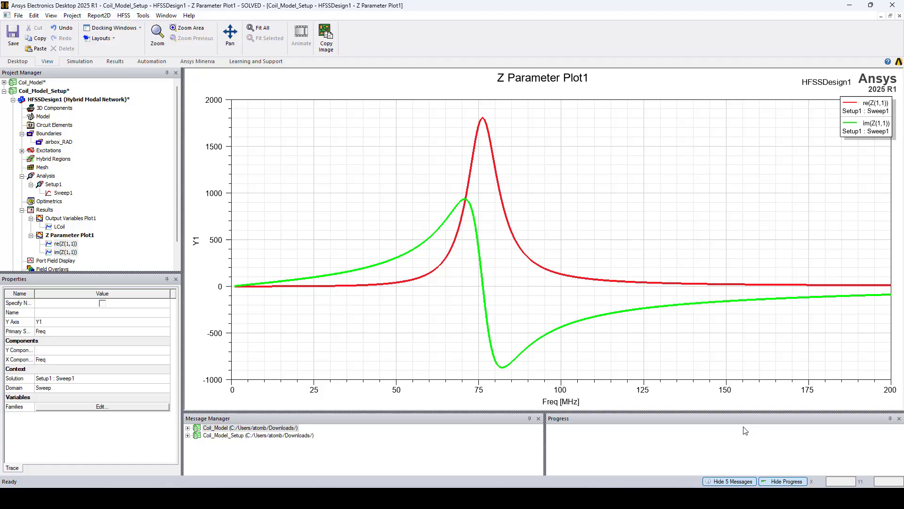
# Put marker MX1 on the im(Z(1,1)) zero crossing at 76.26 MHz, then zoom back to 0–200 MHz.
pyautogui.rightClick(511, 343)
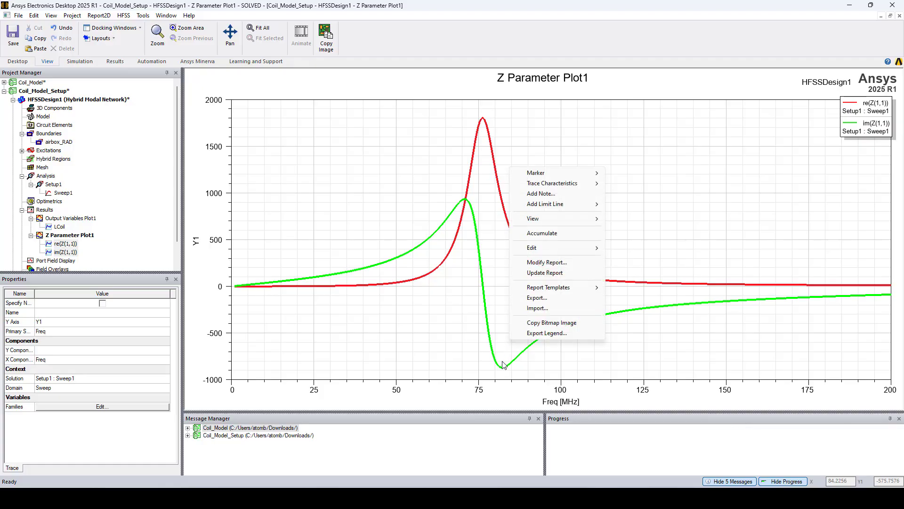
pyautogui.moveTo(561, 173)
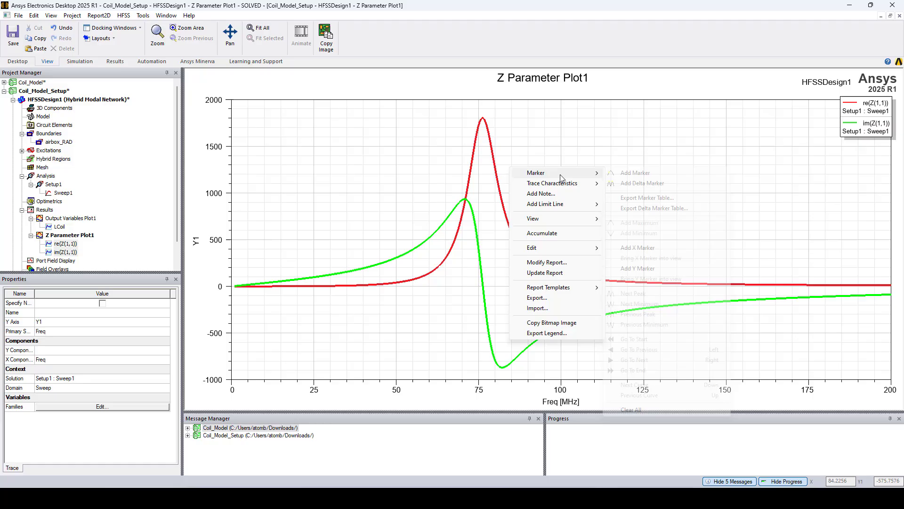
pyautogui.click(637, 247)
pyautogui.moveTo(232, 402); pyautogui.dragTo(470, 402)
pyautogui.scroll(2, 469, 275)
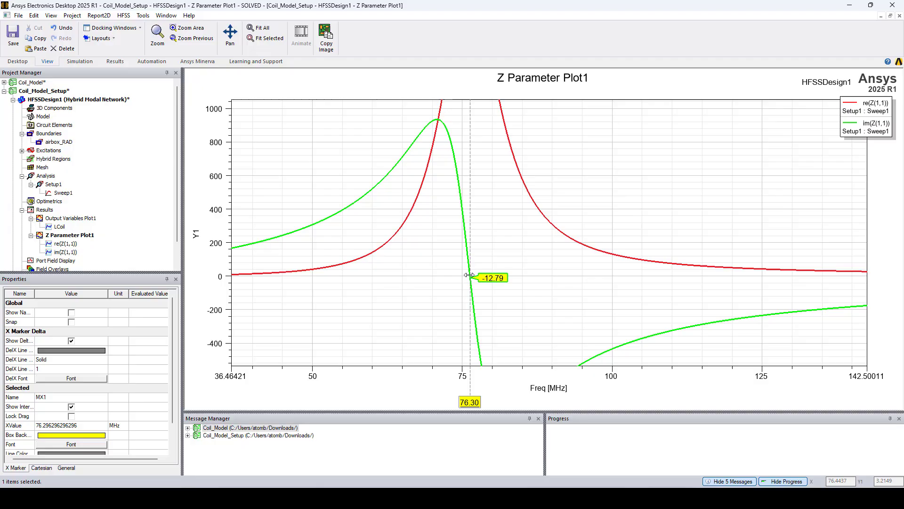
pyautogui.scroll(10, 469, 274)
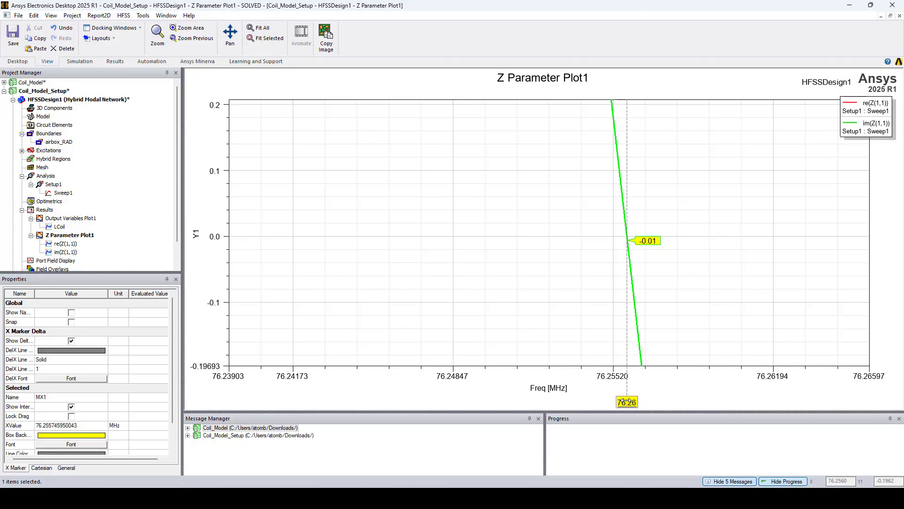
pyautogui.moveTo(626, 402); pyautogui.dragTo(627, 402)
pyautogui.scroll(-4, 632, 316)
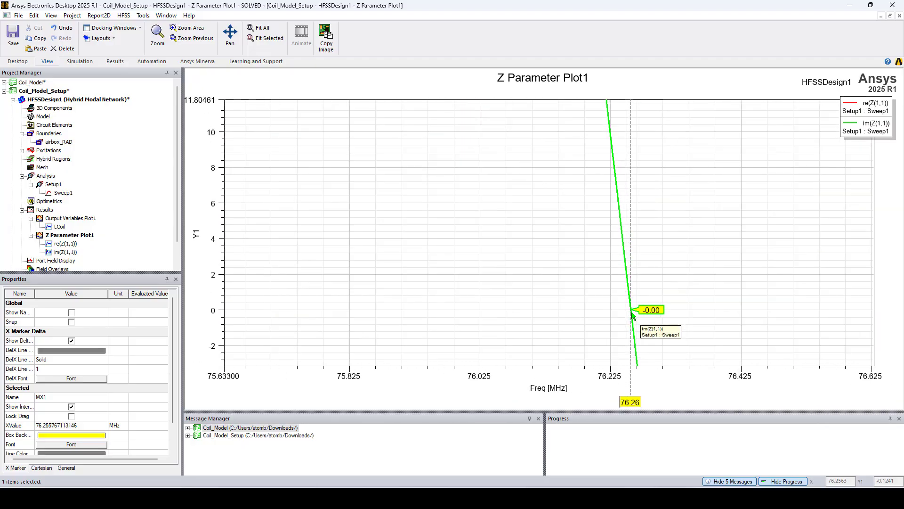
pyautogui.scroll(-1, 633, 315)
pyautogui.scroll(-5, 670, 346)
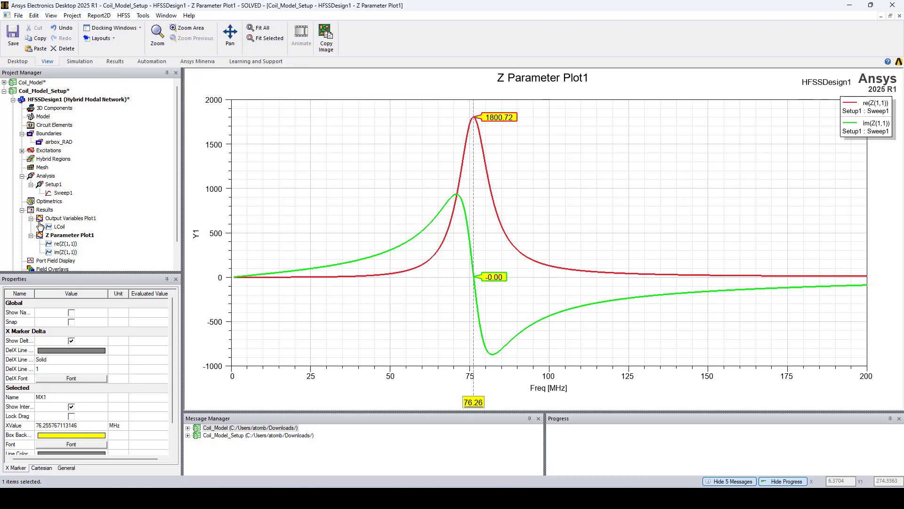
# Insert a new Circuit2 design and place the HFSSDesign1 coil on its schematic.
pyautogui.doubleClick(68, 101)
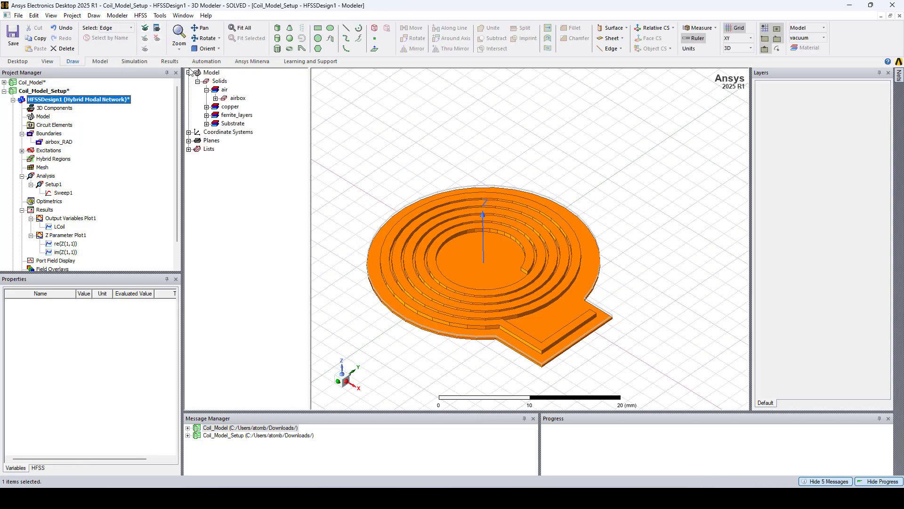
pyautogui.click(18, 61)
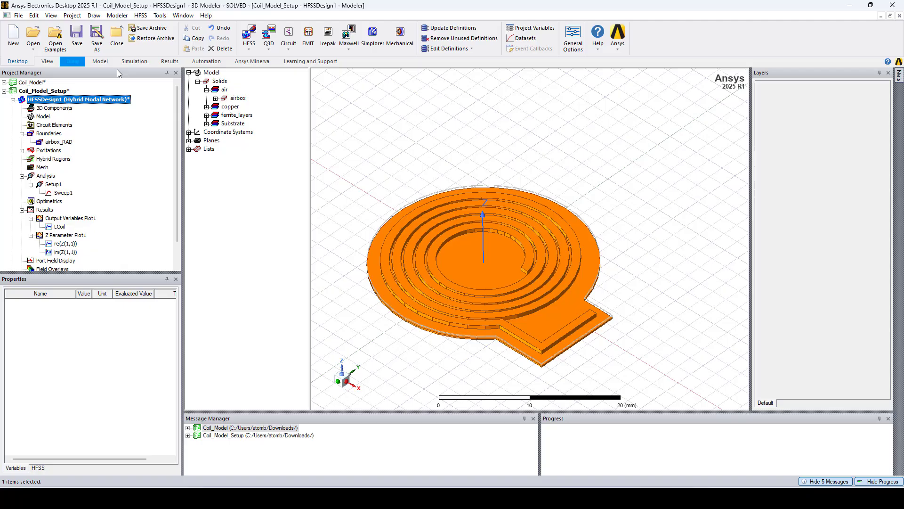
pyautogui.click(295, 50)
pyautogui.click(304, 66)
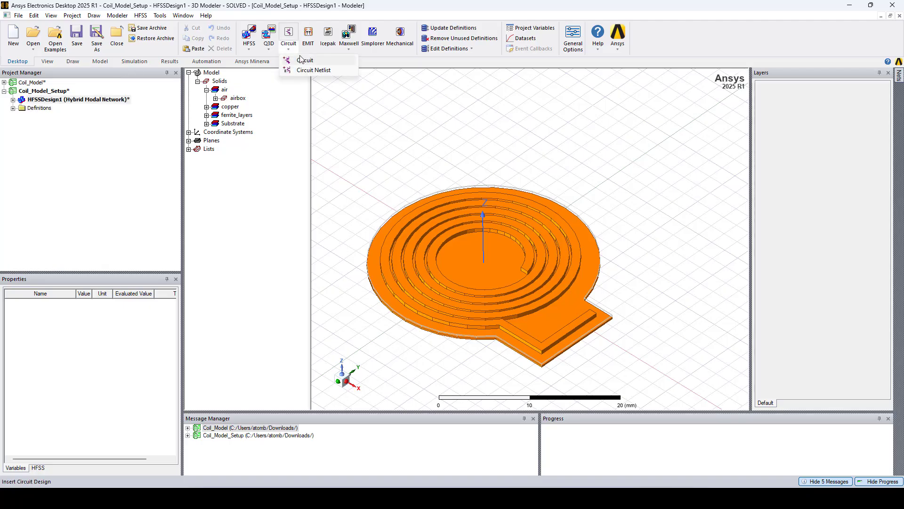
pyautogui.click(513, 310)
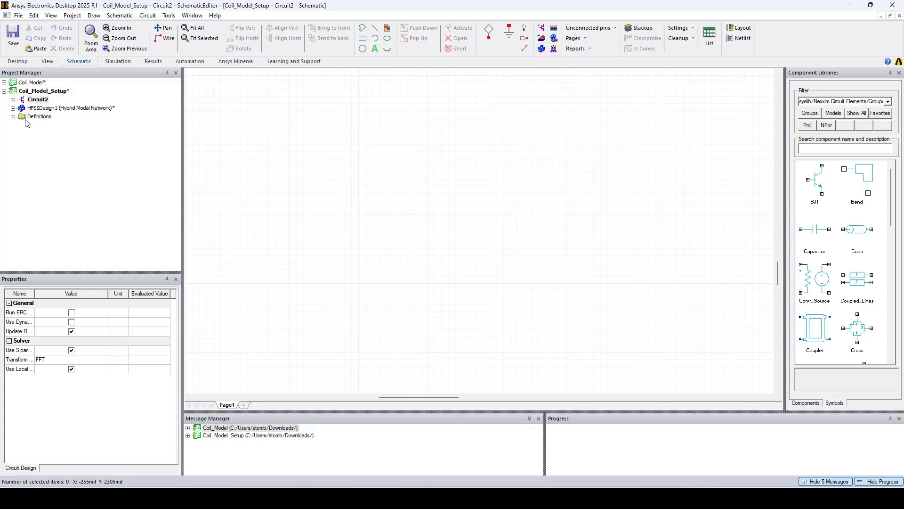
pyautogui.moveTo(44, 101); pyautogui.dragTo(213, 359)
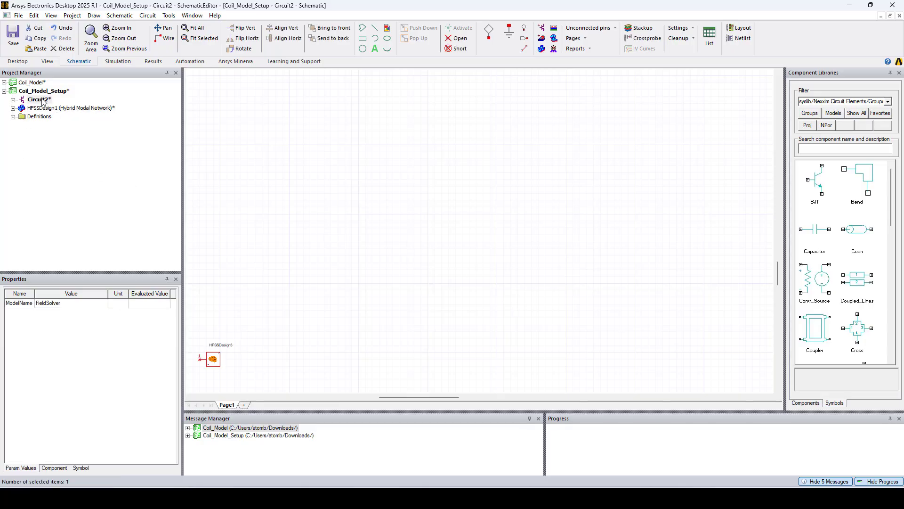
pyautogui.click(527, 248)
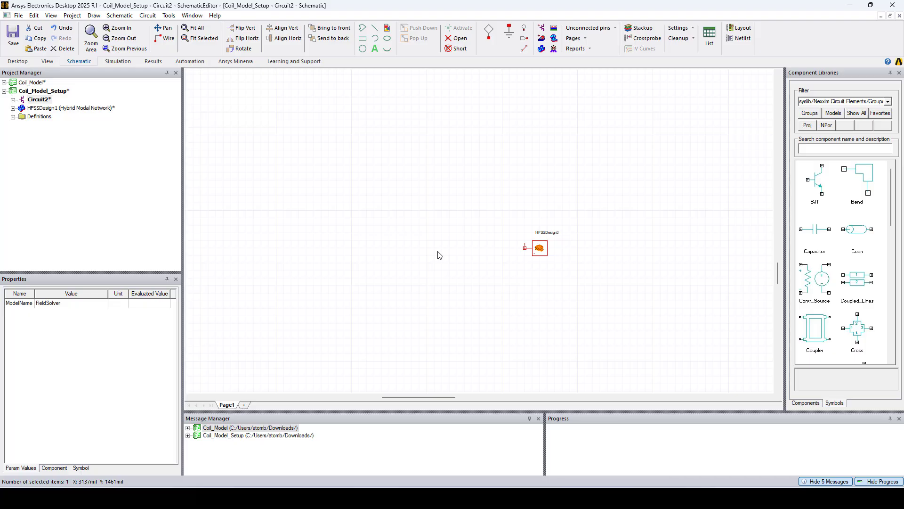
pyautogui.scroll(3, 438, 255)
pyautogui.click(503, 235)
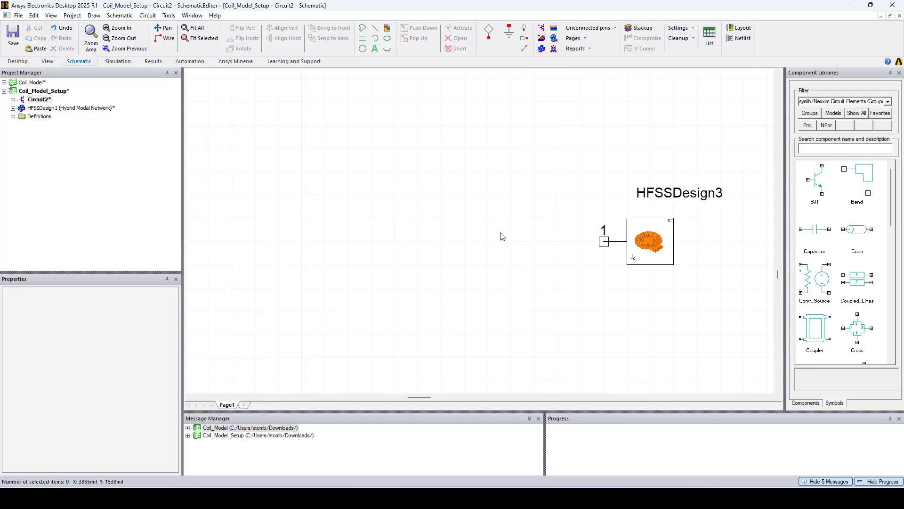
# Place Port1, series capacitor C7 and a vertical shunt capacitor C8 left of the coil.
pyautogui.click(492, 41)
pyautogui.click(309, 253)
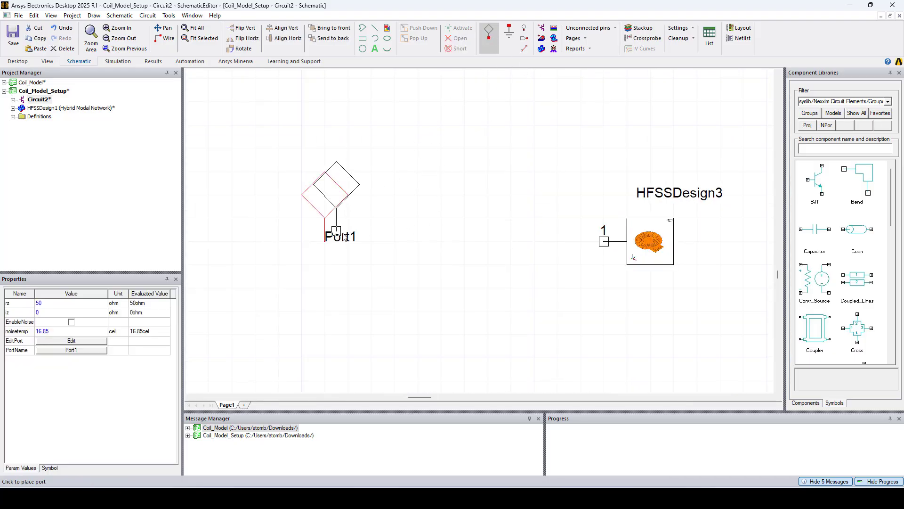
pyautogui.press('Escape')
pyautogui.click(558, 279)
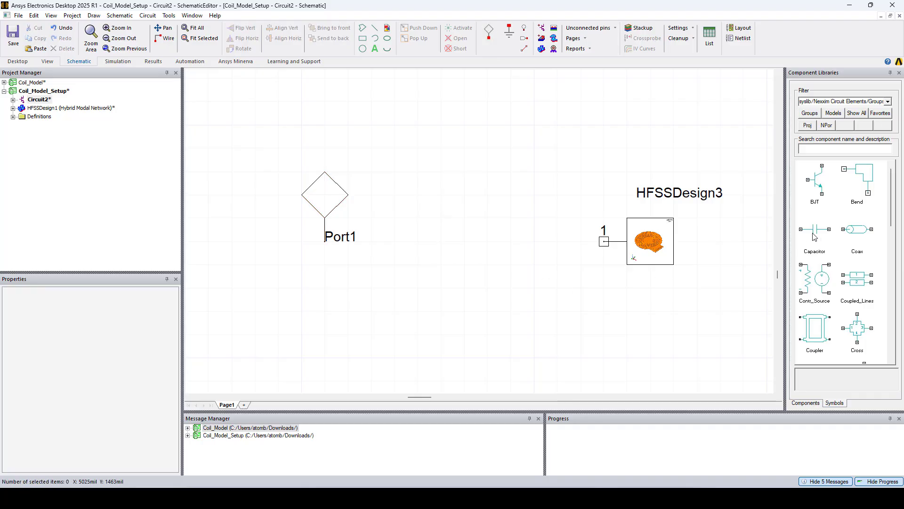
pyautogui.click(815, 229)
pyautogui.click(326, 241)
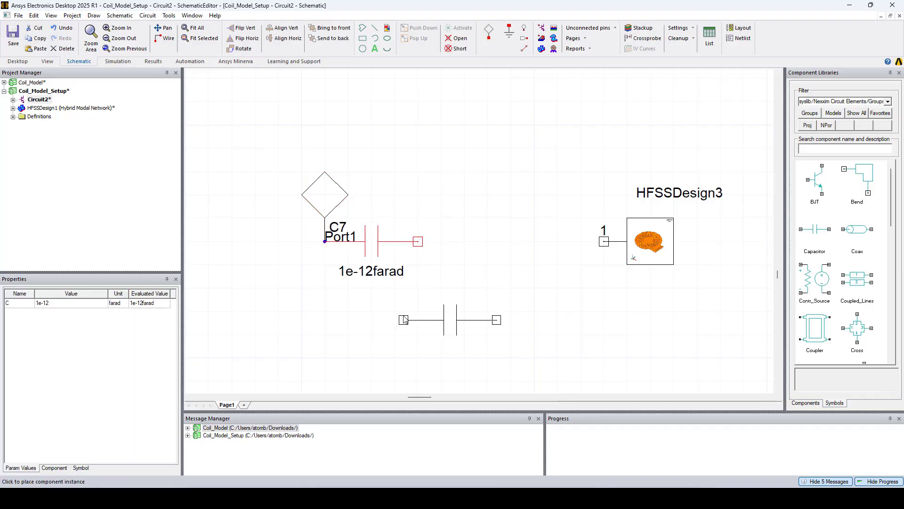
pyautogui.click(441, 334)
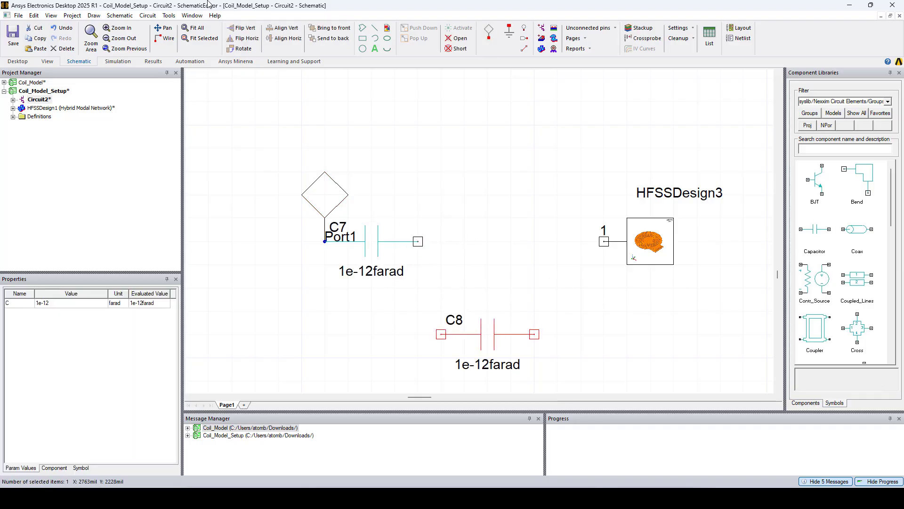
pyautogui.click(244, 48)
pyautogui.click(506, 328)
pyautogui.moveTo(507, 328); pyautogui.dragTo(503, 285)
# Wire C7 through C8's top pin to the coil's port 1 and ground C8's bottom pin.
pyautogui.click(418, 241)
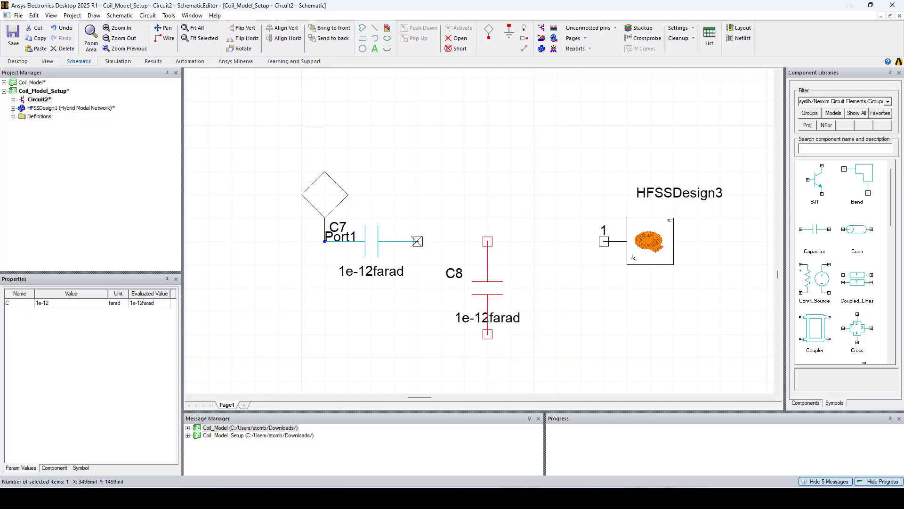
pyautogui.click(488, 241)
pyautogui.click(604, 242)
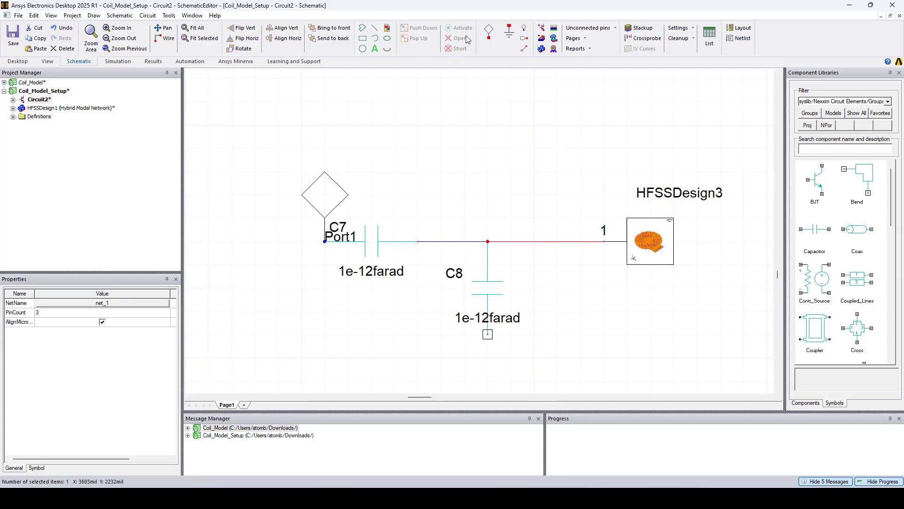
pyautogui.click(509, 36)
pyautogui.click(488, 334)
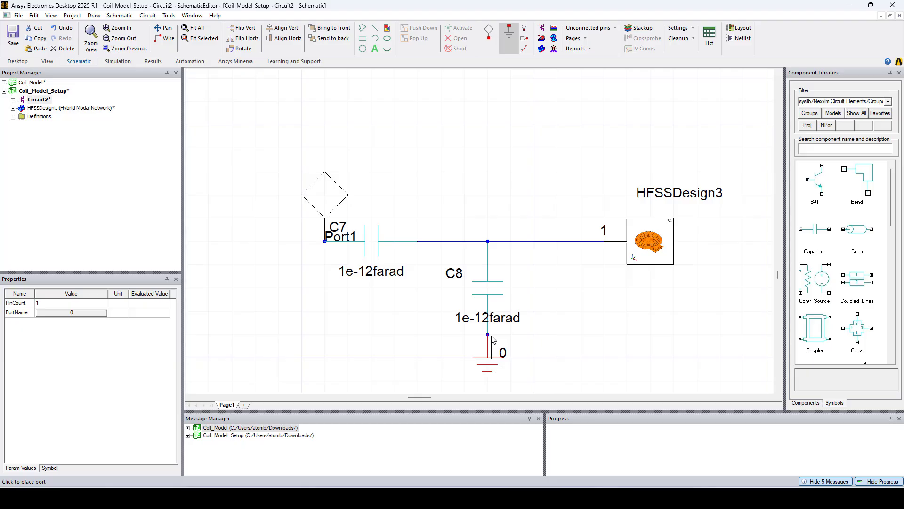
pyautogui.press('Escape')
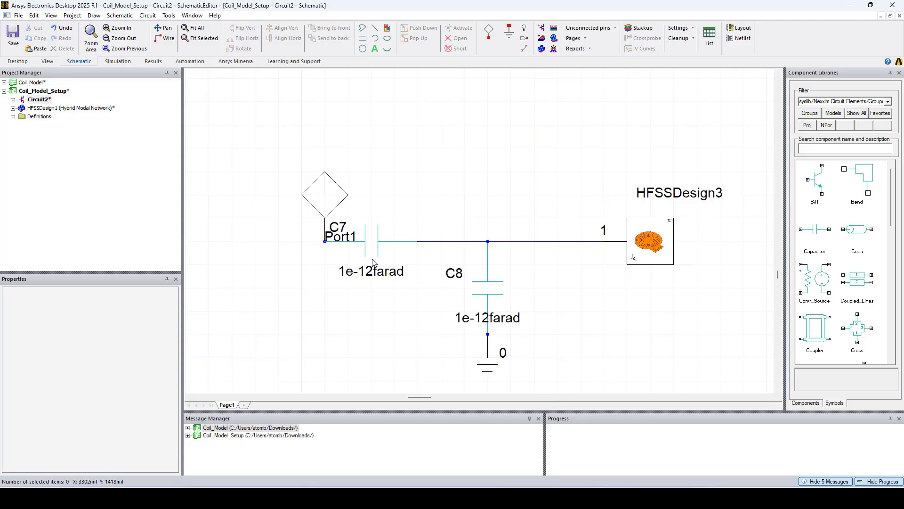
pyautogui.doubleClick(372, 241)
# Set C7's capacitance to a new variable tuningC0 defined as 50 pF.
pyautogui.click(330, 177)
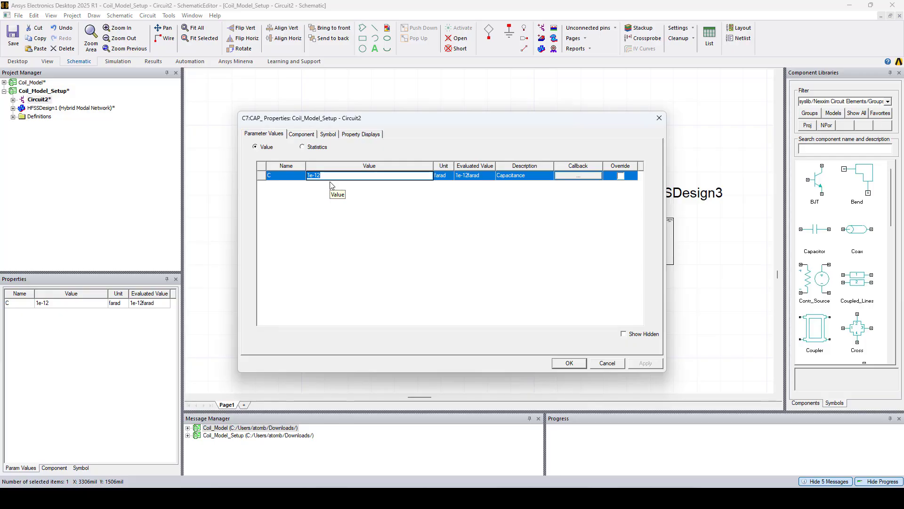
pyautogui.write('1')
pyautogui.press('Return')
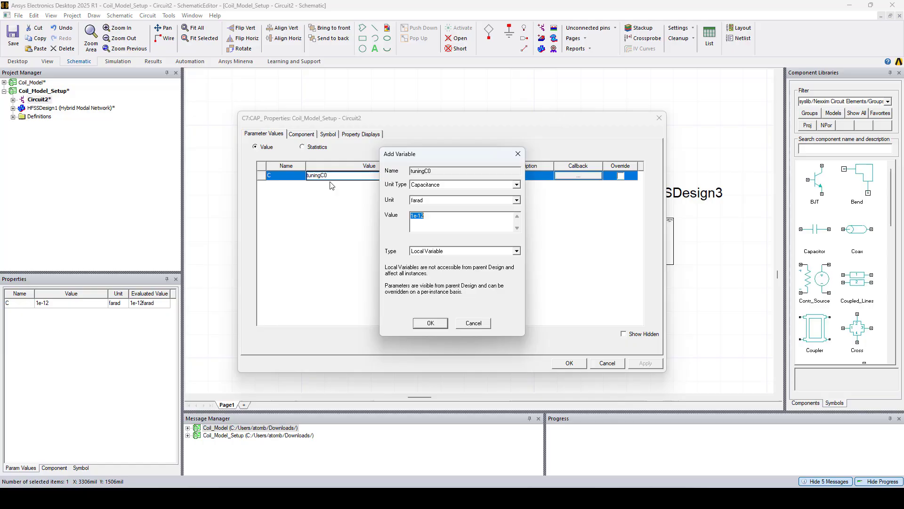
pyautogui.write('50pf')
pyautogui.press('Return')
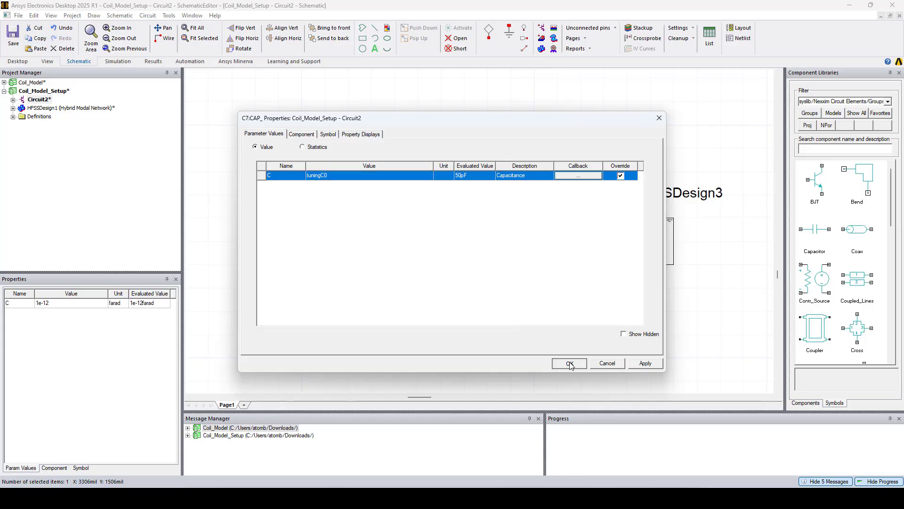
pyautogui.click(569, 363)
# Set C8's capacitance to a new variable tuningC1 defined as 400 pF.
pyautogui.doubleClick(488, 296)
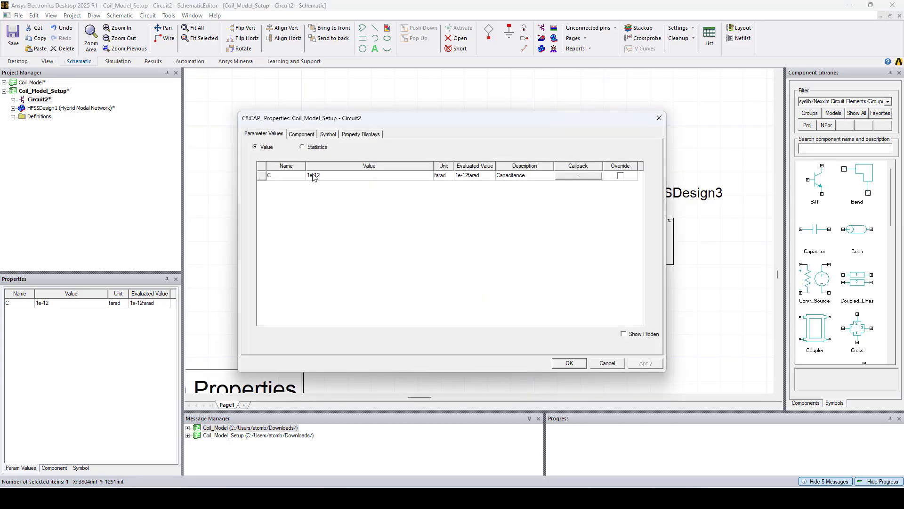
pyautogui.doubleClick(327, 177)
pyautogui.write('tuningC1')
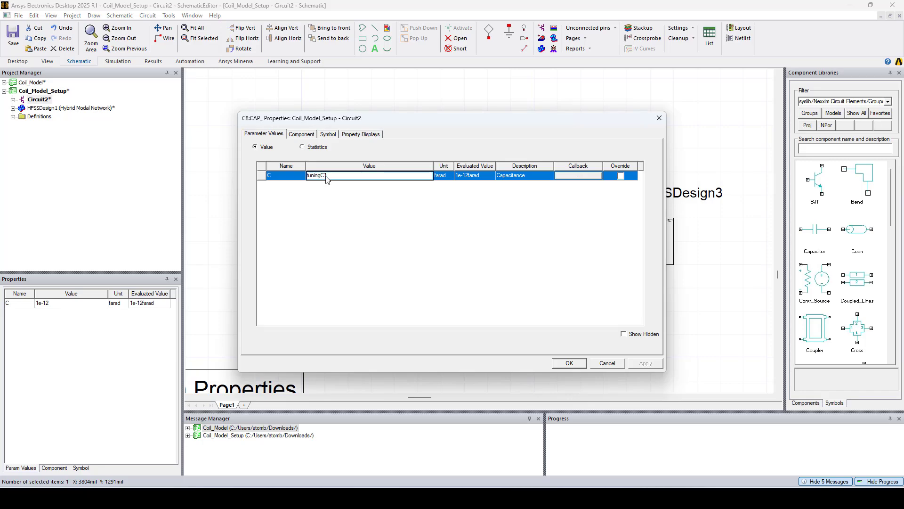
pyautogui.press('Return')
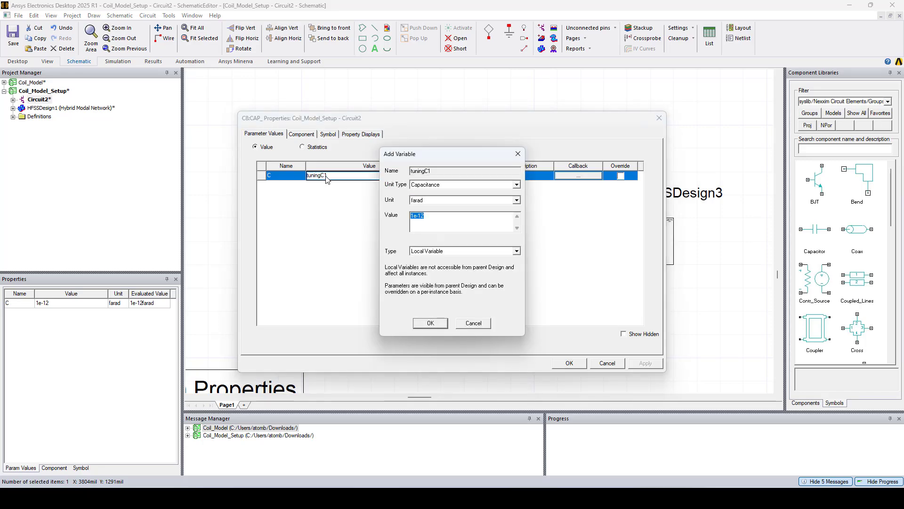
pyautogui.write('400pf')
pyautogui.press('Return')
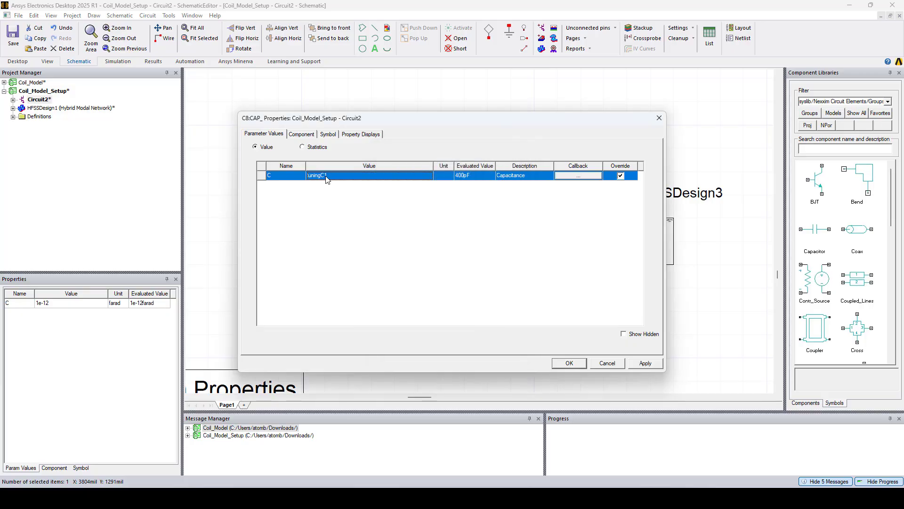
pyautogui.click(579, 362)
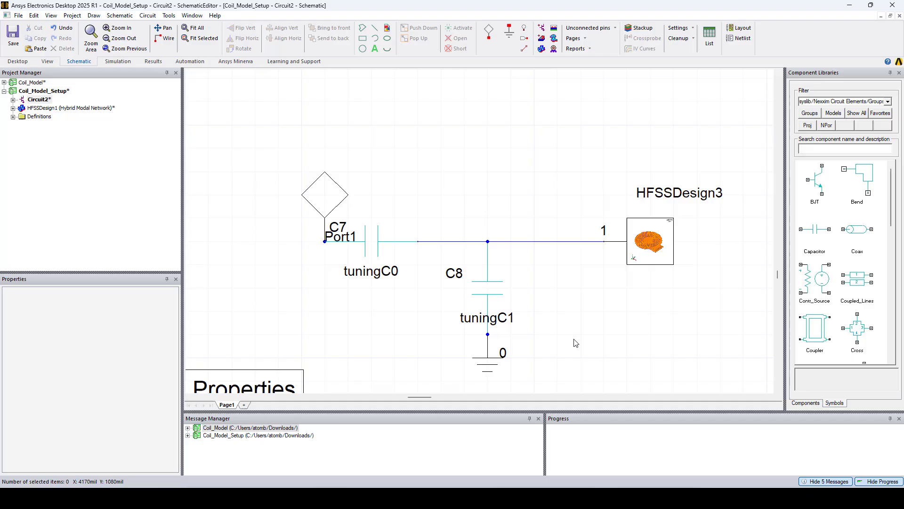
# Add a LinearFrequency network analysis sweeping 1–20 MHz in 451 points and analyze Circuit2.
pyautogui.scroll(-1, 574, 342)
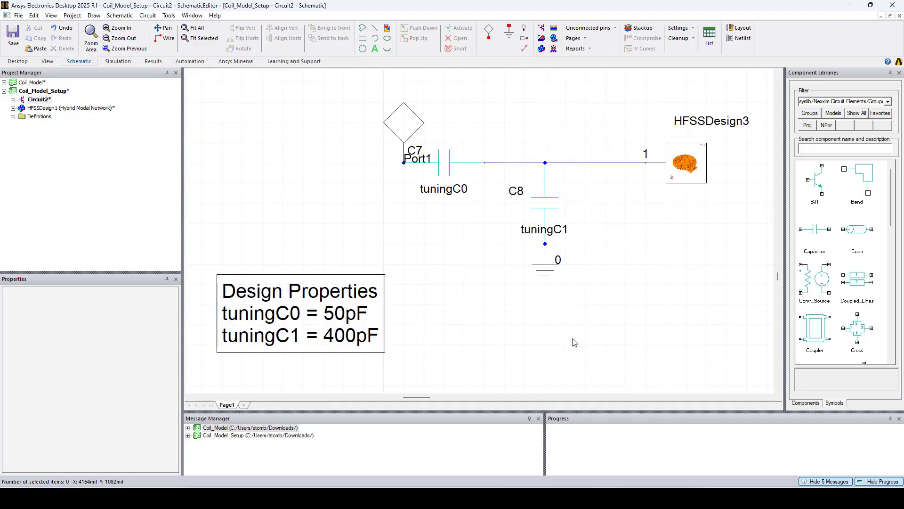
pyautogui.click(12, 99)
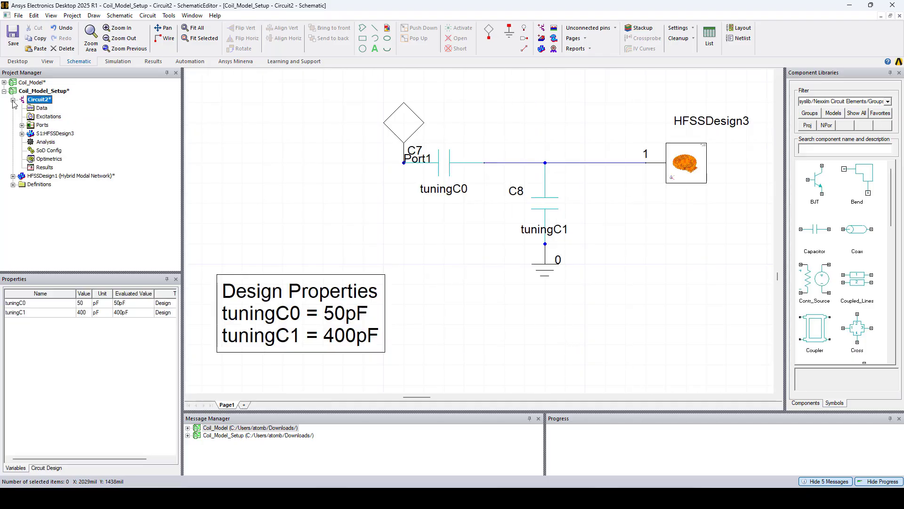
pyautogui.rightClick(41, 142)
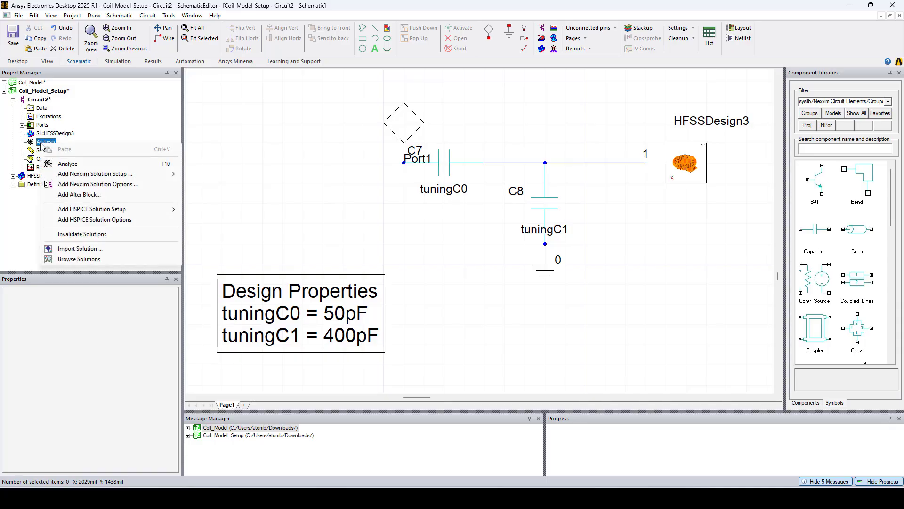
pyautogui.moveTo(84, 174)
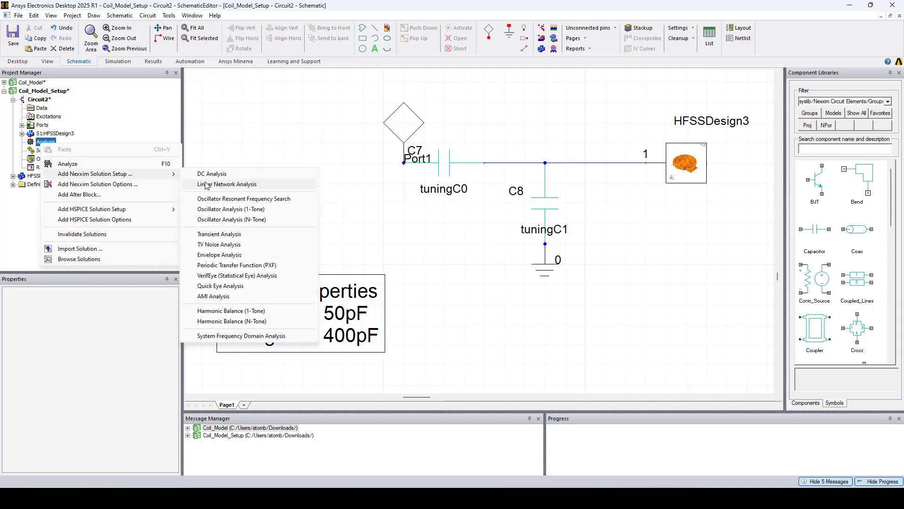
pyautogui.click(229, 184)
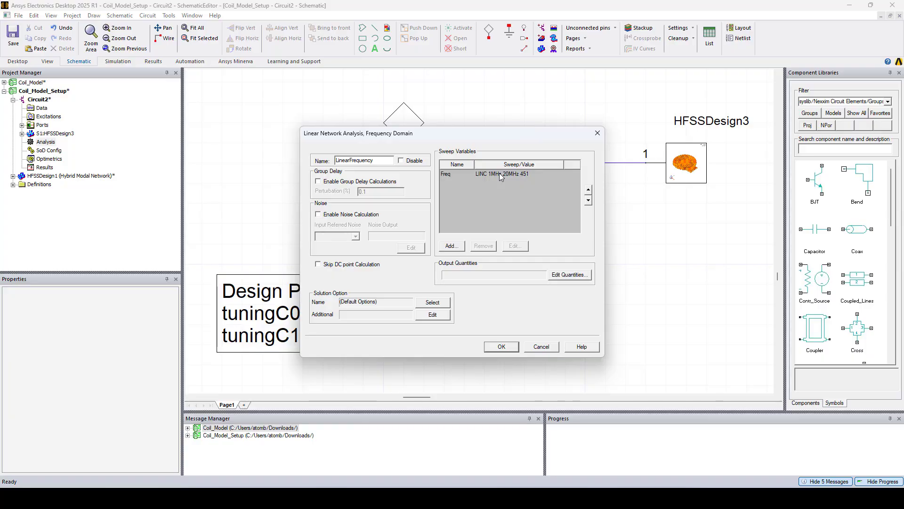
pyautogui.click(501, 346)
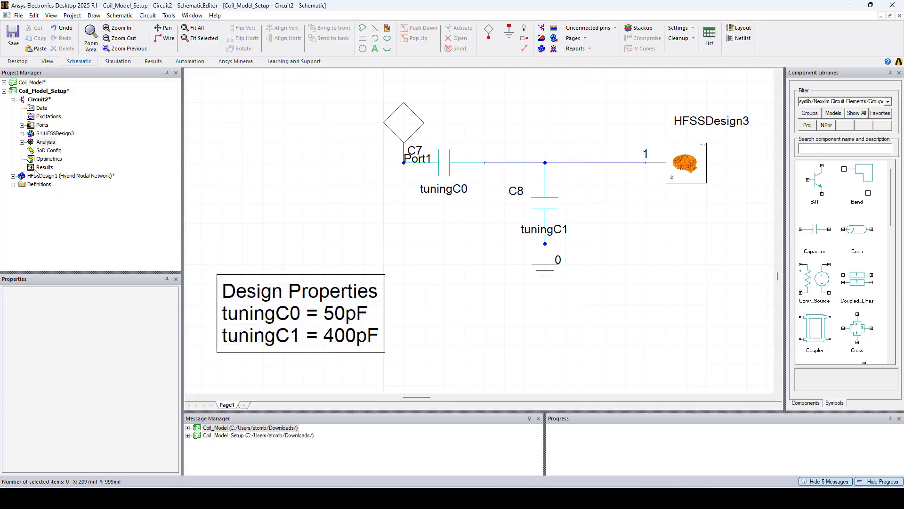
pyautogui.rightClick(40, 99)
pyautogui.click(80, 262)
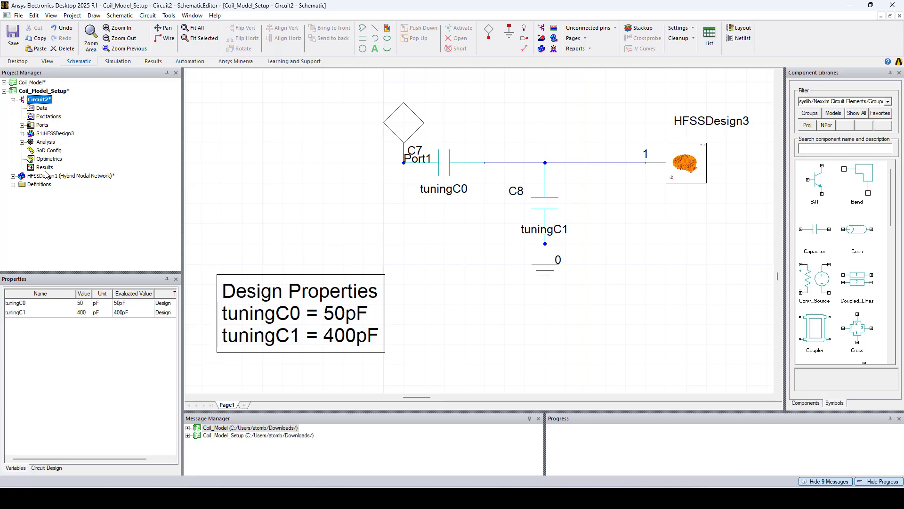
# Create S Parameter Plot1 graphing dB(S(Port1,Port1)) over 0–20 MHz.
pyautogui.rightClick(44, 167)
pyautogui.moveTo(121, 191)
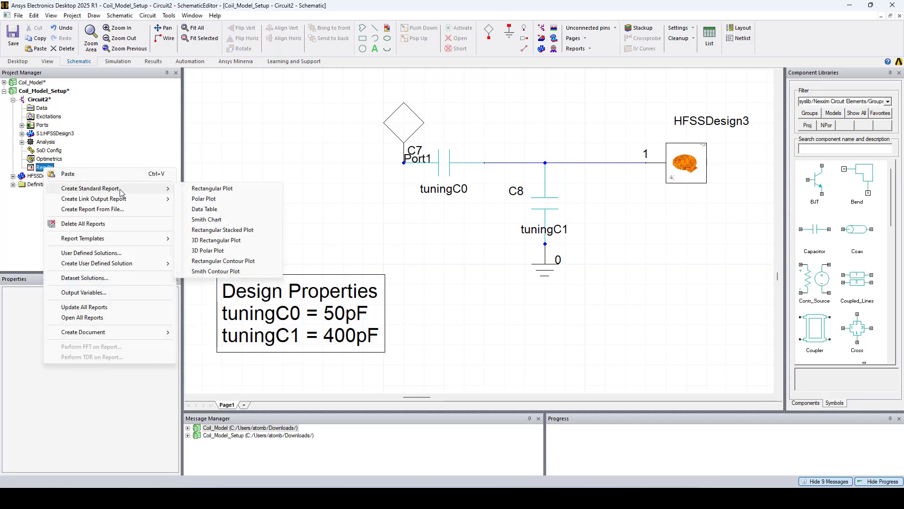
pyautogui.click(212, 188)
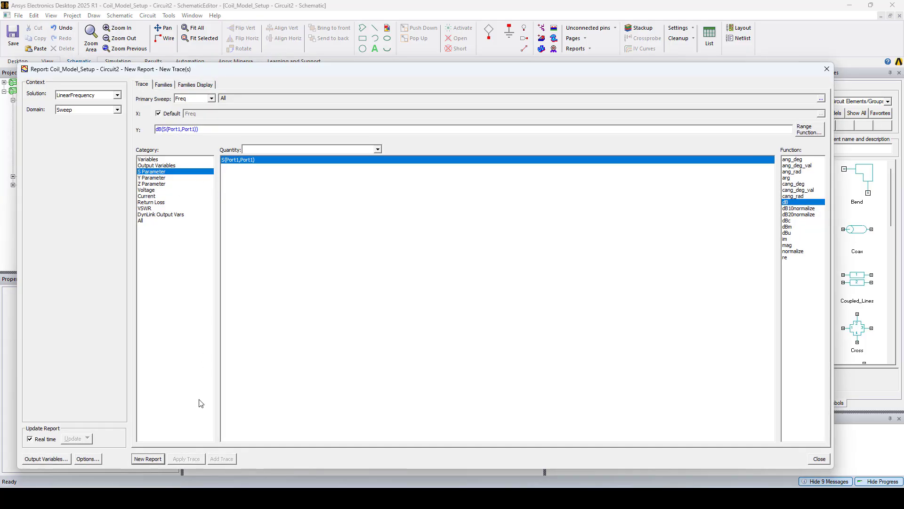
pyautogui.click(148, 458)
pyautogui.click(825, 71)
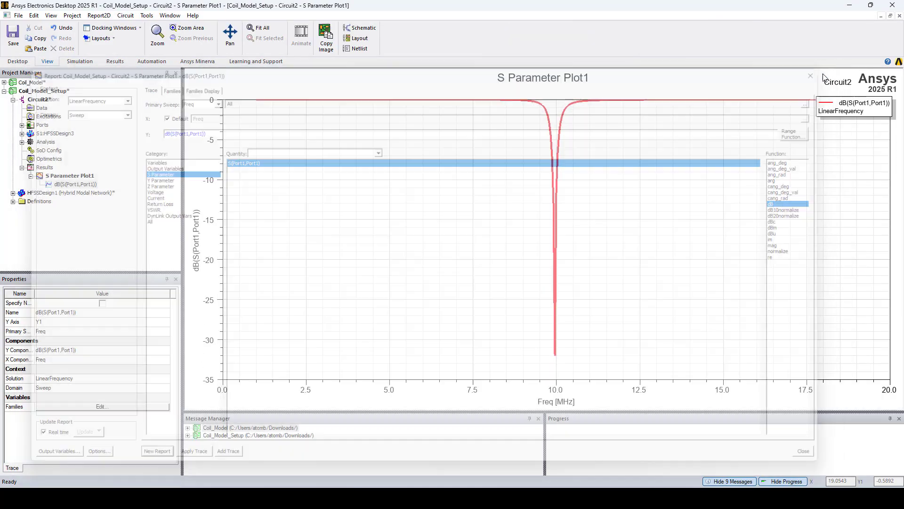
# Add an X marker at 10 MHz on the plot, reading -10.71 dB.
pyautogui.rightClick(569, 259)
pyautogui.moveTo(604, 265)
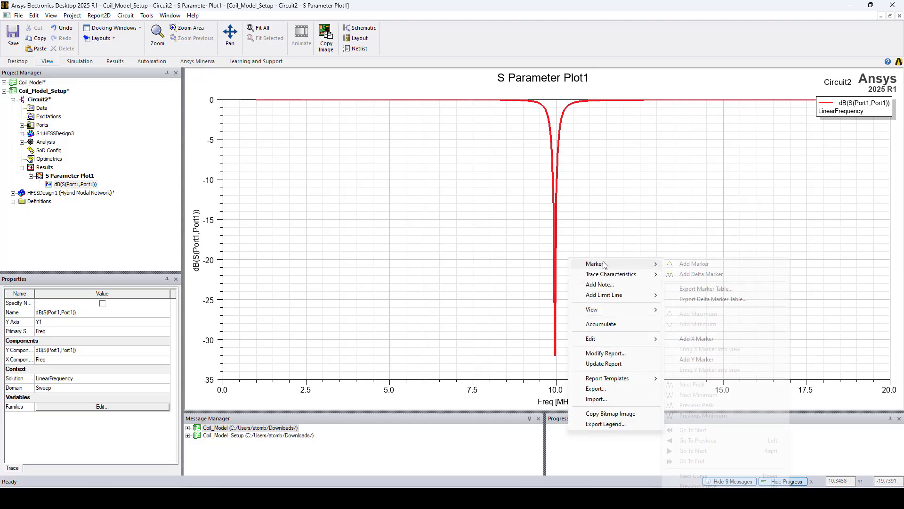
pyautogui.click(697, 339)
pyautogui.click(214, 402)
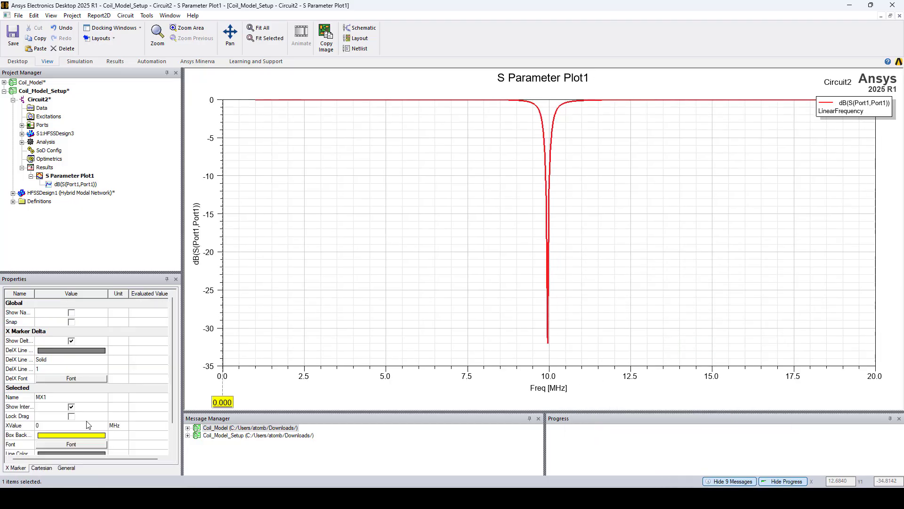
pyautogui.click(71, 425)
pyautogui.write('10')
pyautogui.press('Return')
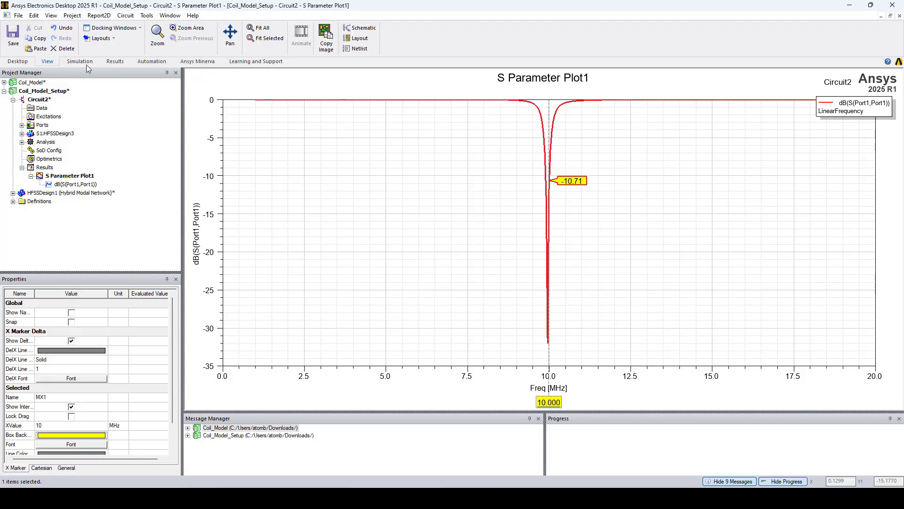
# Include tuningC0 and tuningC1 for tuning in Circuit2's local variable properties.
pyautogui.click(126, 16)
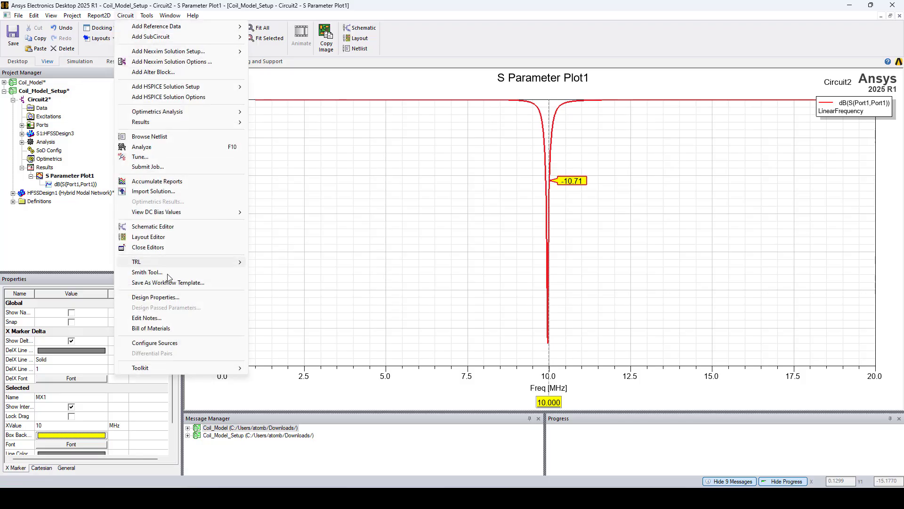
pyautogui.click(156, 297)
pyautogui.click(309, 134)
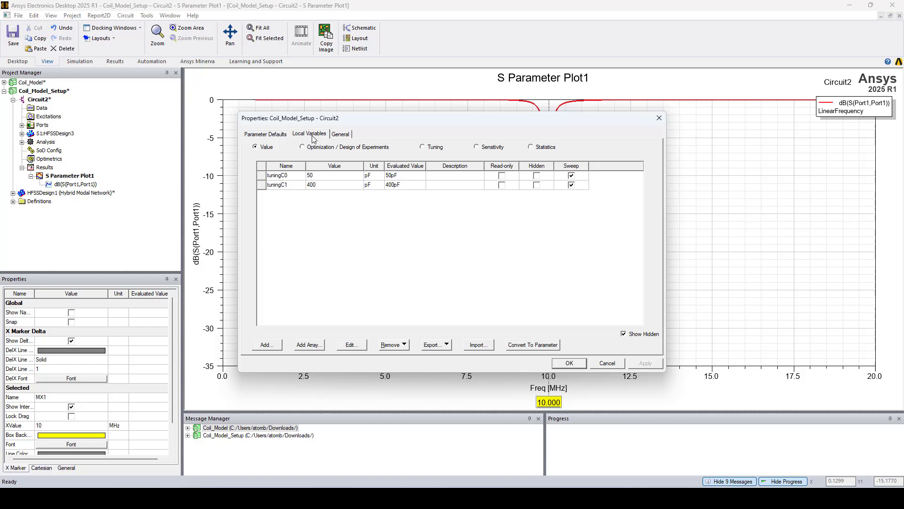
pyautogui.click(422, 147)
pyautogui.click(319, 176)
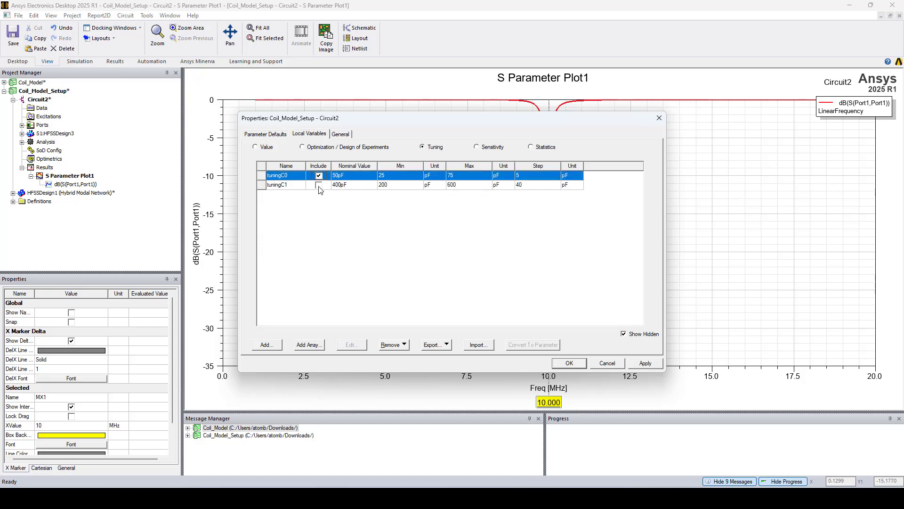
pyautogui.click(318, 184)
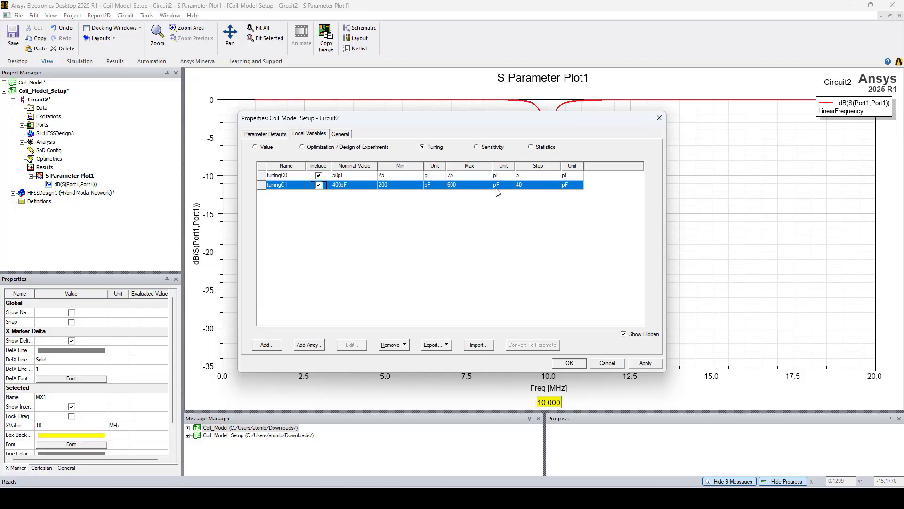
# Set tuning ranges of 350–450 pF for tuningC1 and 40–60 pF for tuningC0, both 1 pF steps.
pyautogui.click(399, 186)
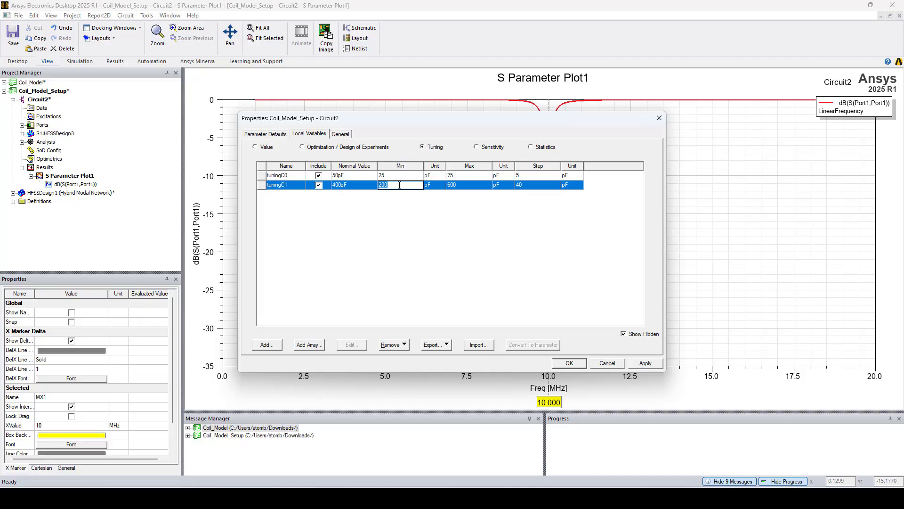
pyautogui.write('350')
pyautogui.click(459, 186)
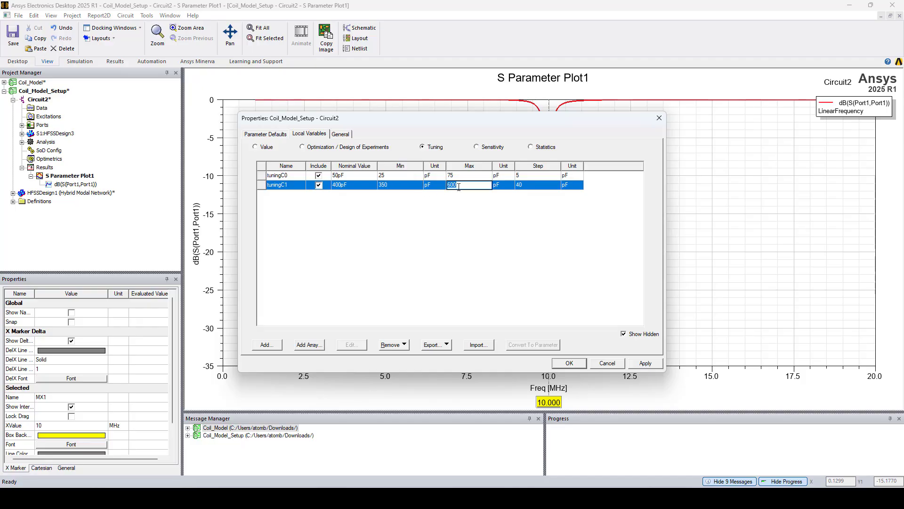
pyautogui.write('450')
pyautogui.click(530, 186)
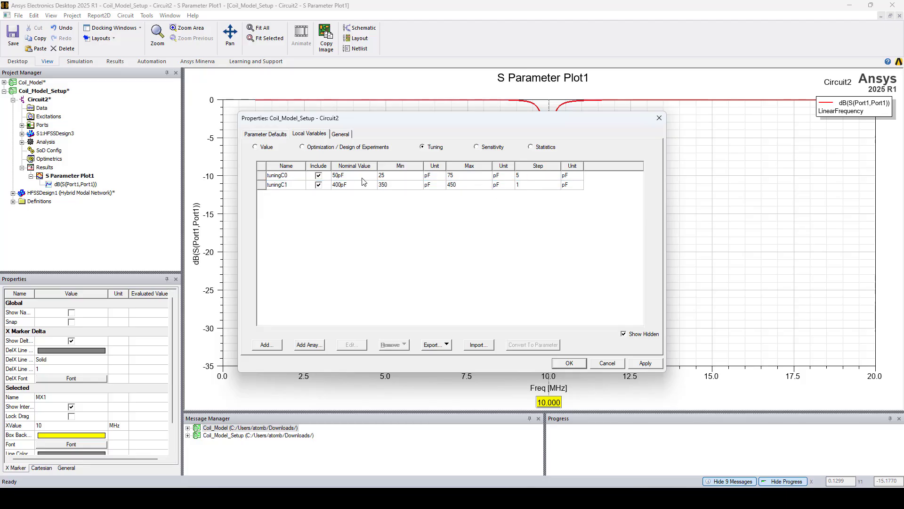
pyautogui.click(393, 178)
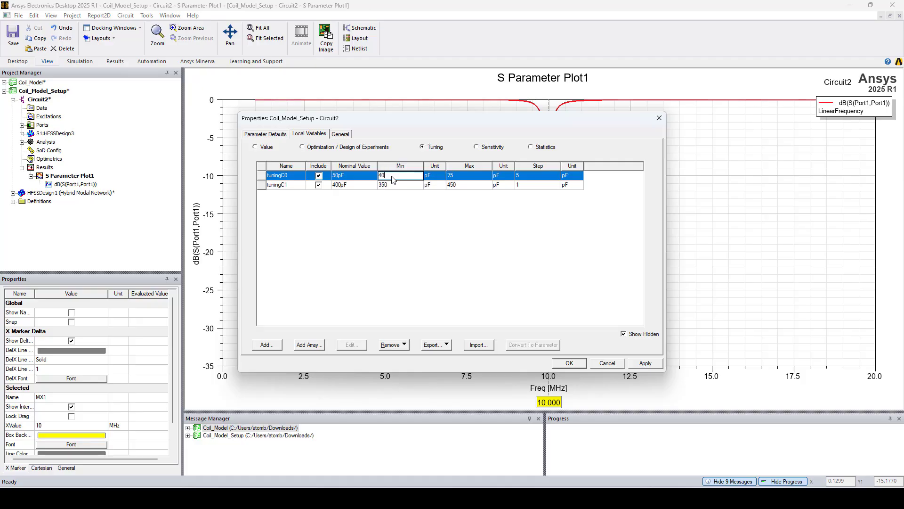
pyautogui.click(464, 178)
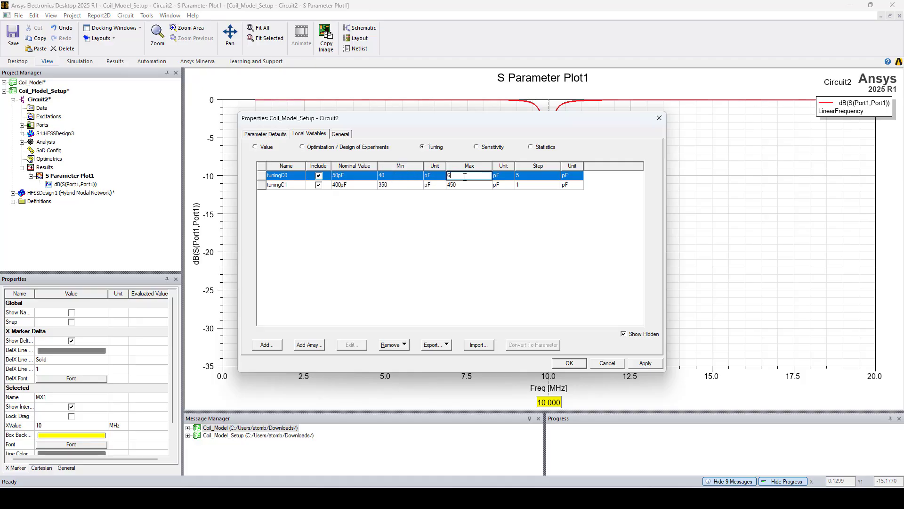
pyautogui.click(540, 176)
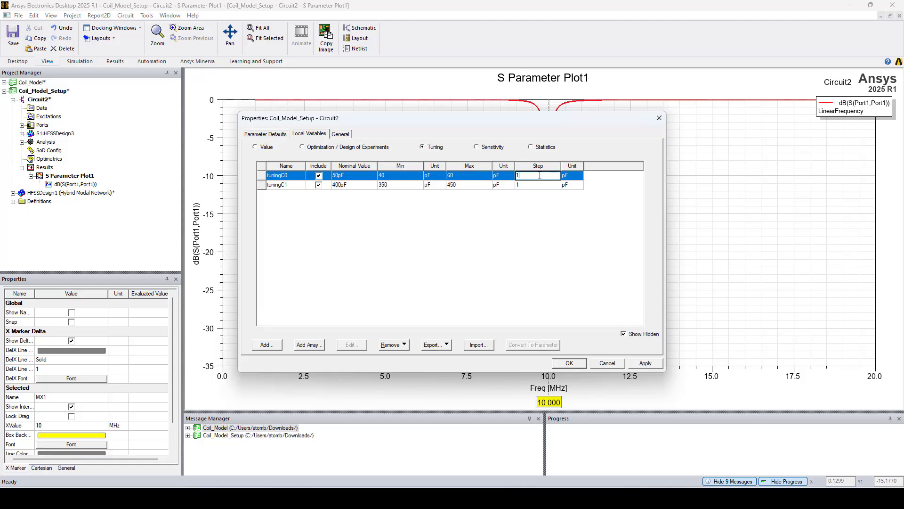
pyautogui.click(539, 240)
pyautogui.click(645, 363)
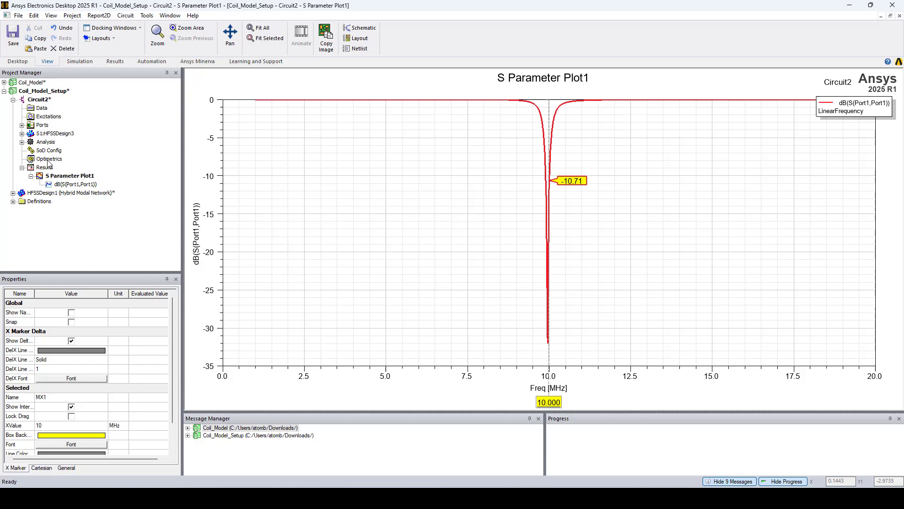
# Tune tuningC0 to 53 pF and tuningC1 to 393 pF and apply, reaching -21.70 dB at 10 MHz.
pyautogui.rightClick(48, 162)
pyautogui.click(70, 203)
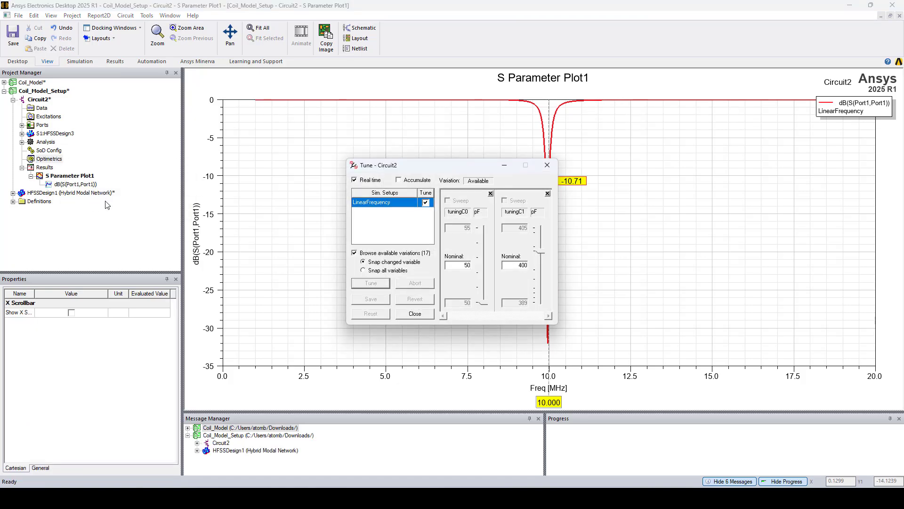
pyautogui.moveTo(408, 170); pyautogui.dragTo(316, 157)
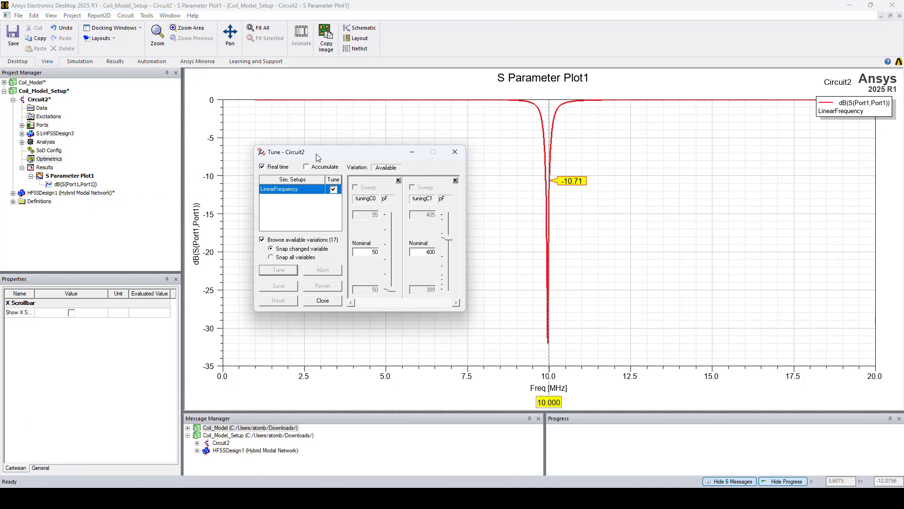
pyautogui.click(263, 241)
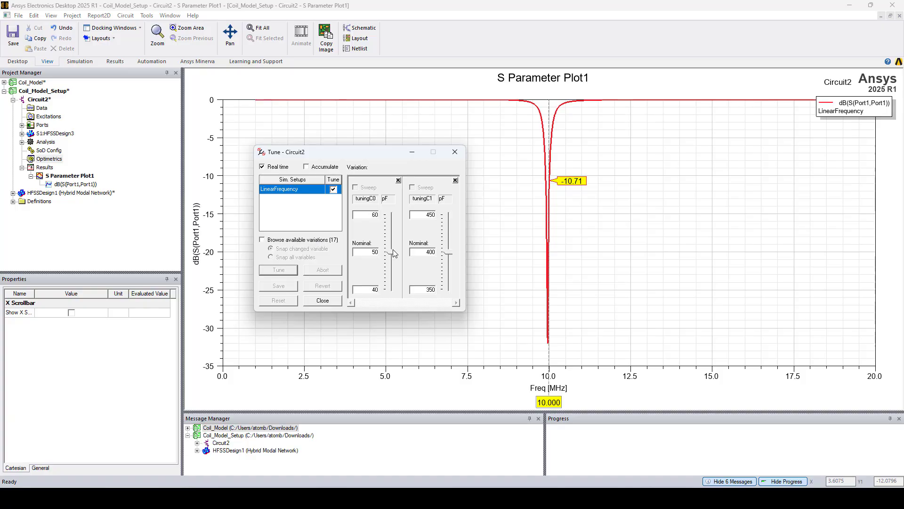
pyautogui.moveTo(393, 255); pyautogui.dragTo(394, 244)
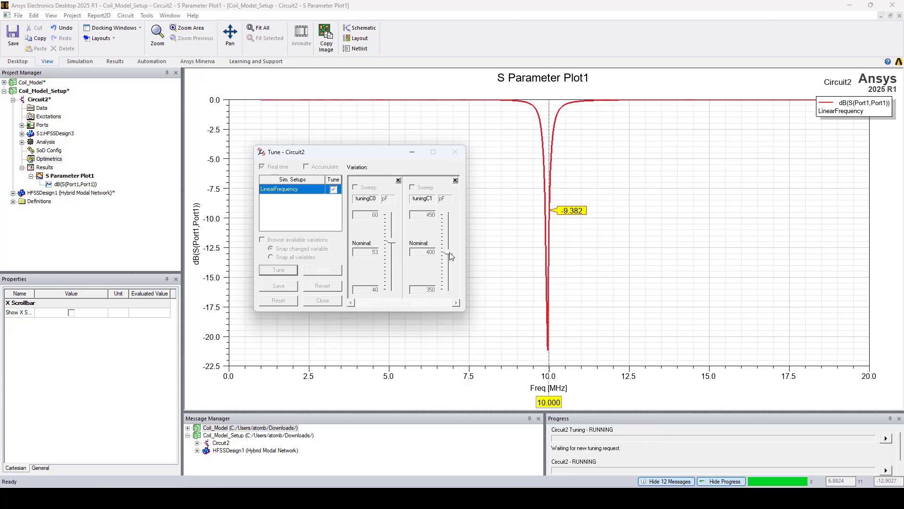
pyautogui.moveTo(450, 252)
pyautogui.mouseDown()
pyautogui.moveTo(449, 244)
pyautogui.moveTo(454, 262)
pyautogui.mouseUp()
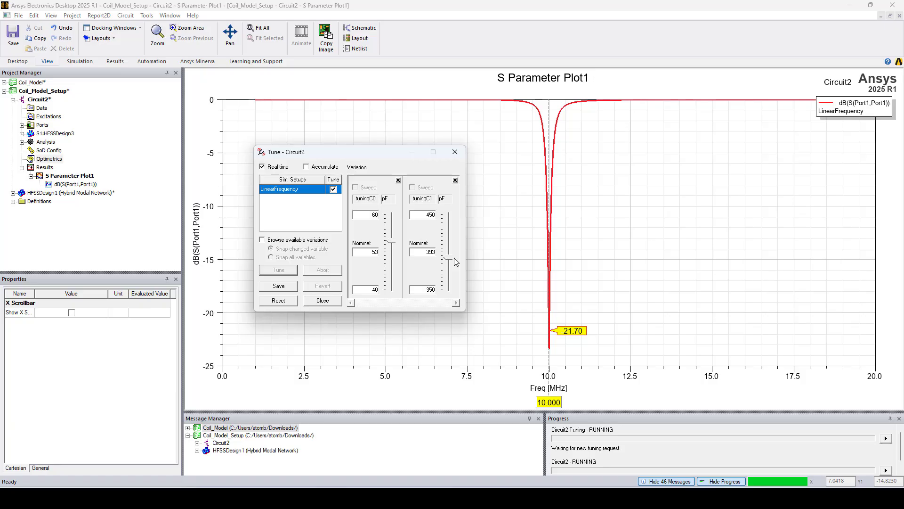
pyautogui.click(455, 152)
pyautogui.click(308, 282)
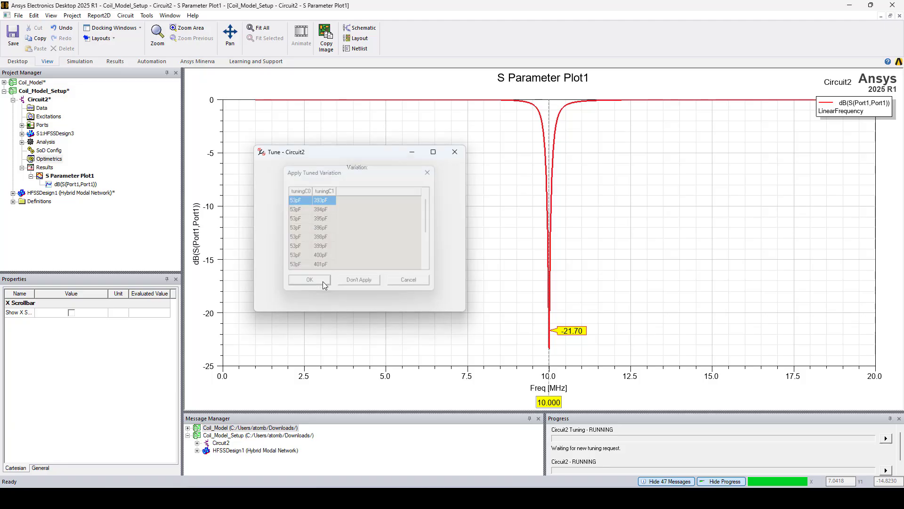